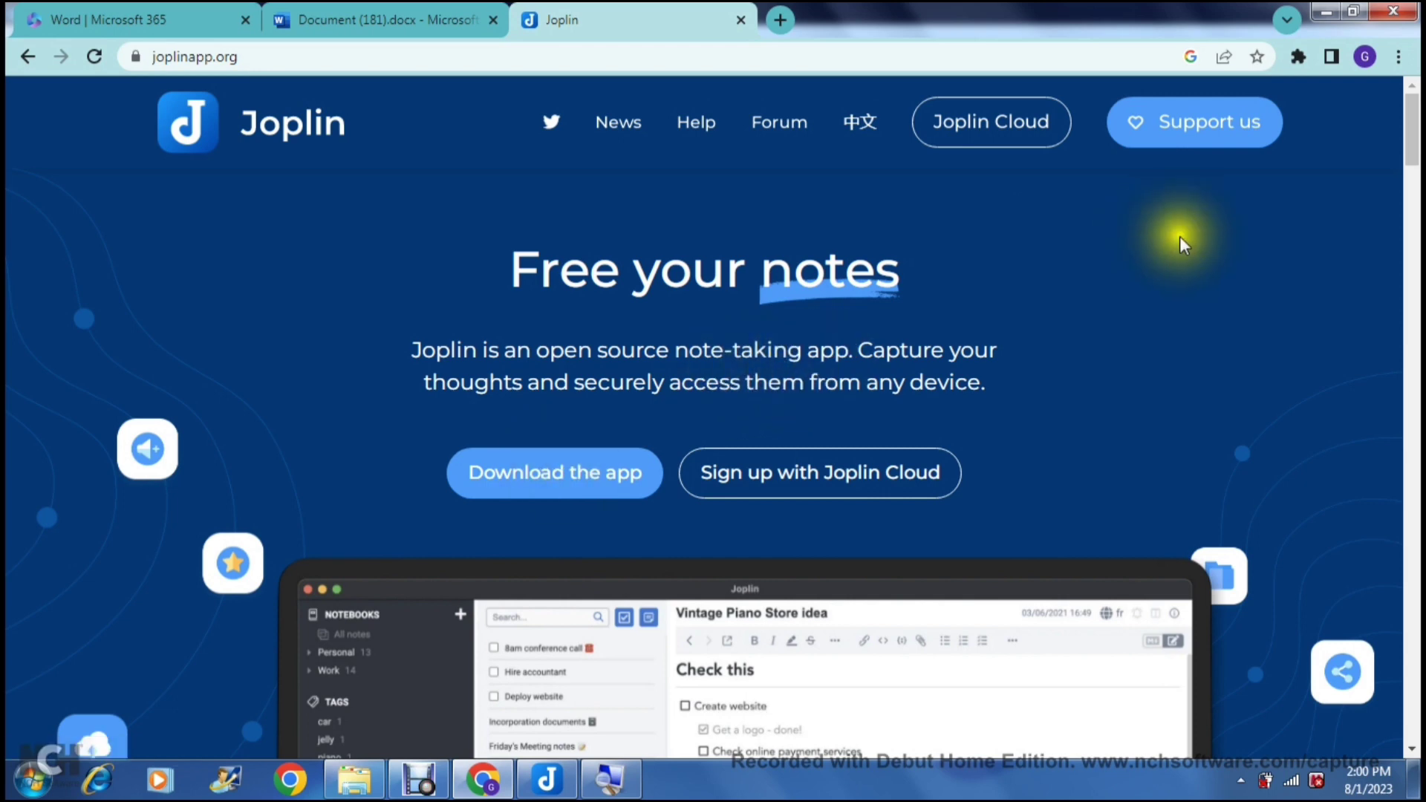
- Open the Web Clipper page on the Joplin website, and switch to the Joplin desktop app
left_click_drag(1414, 132, 1417, 379)
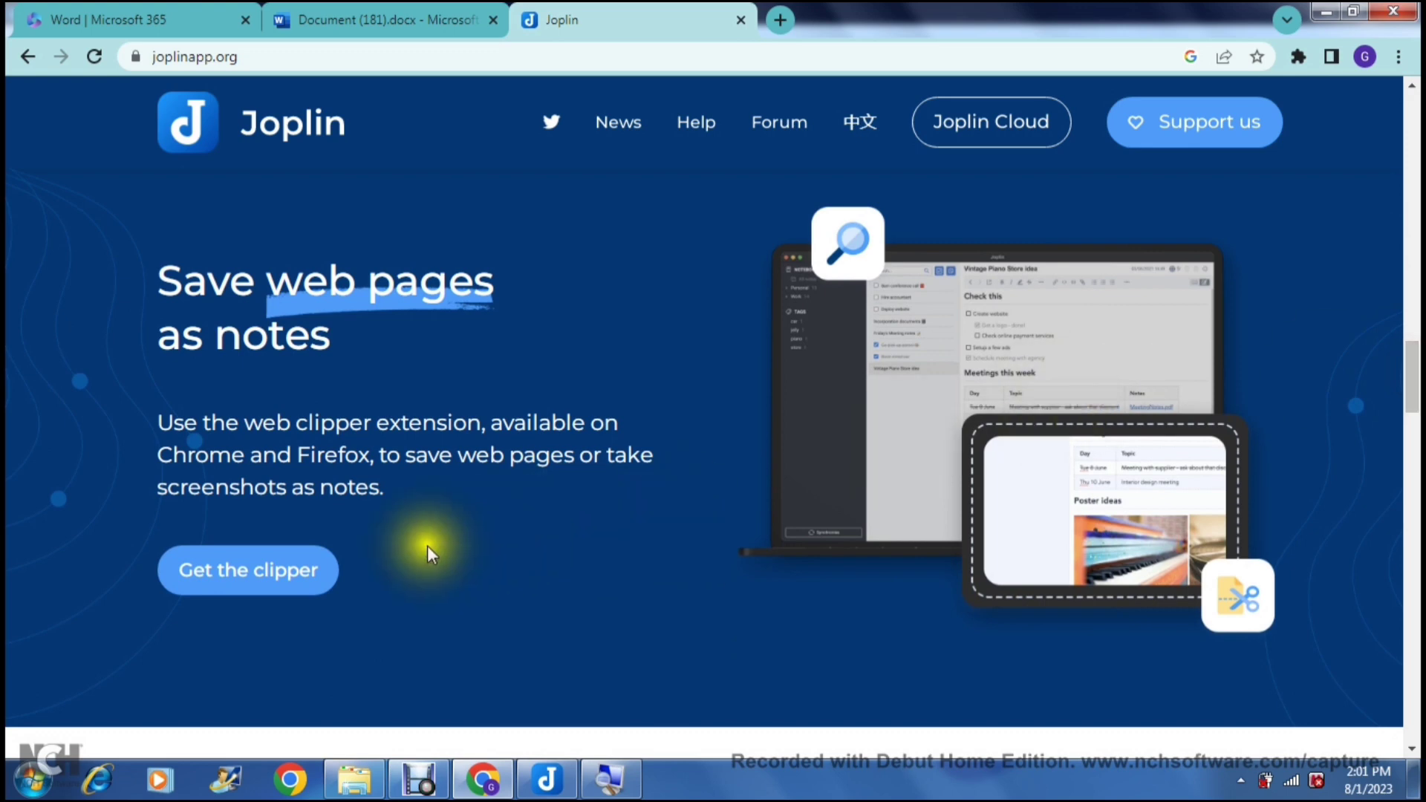
left_click(247, 580)
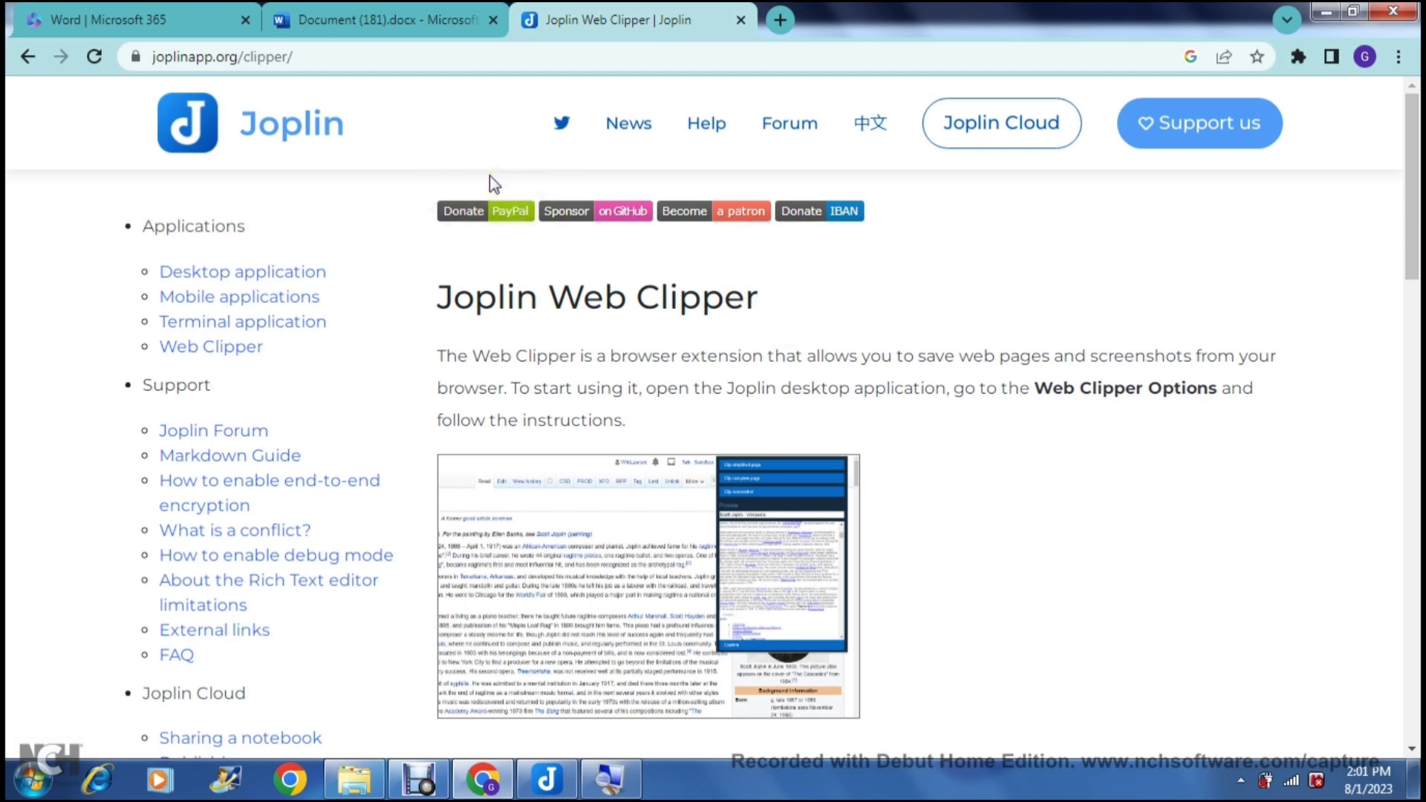
left_click(548, 786)
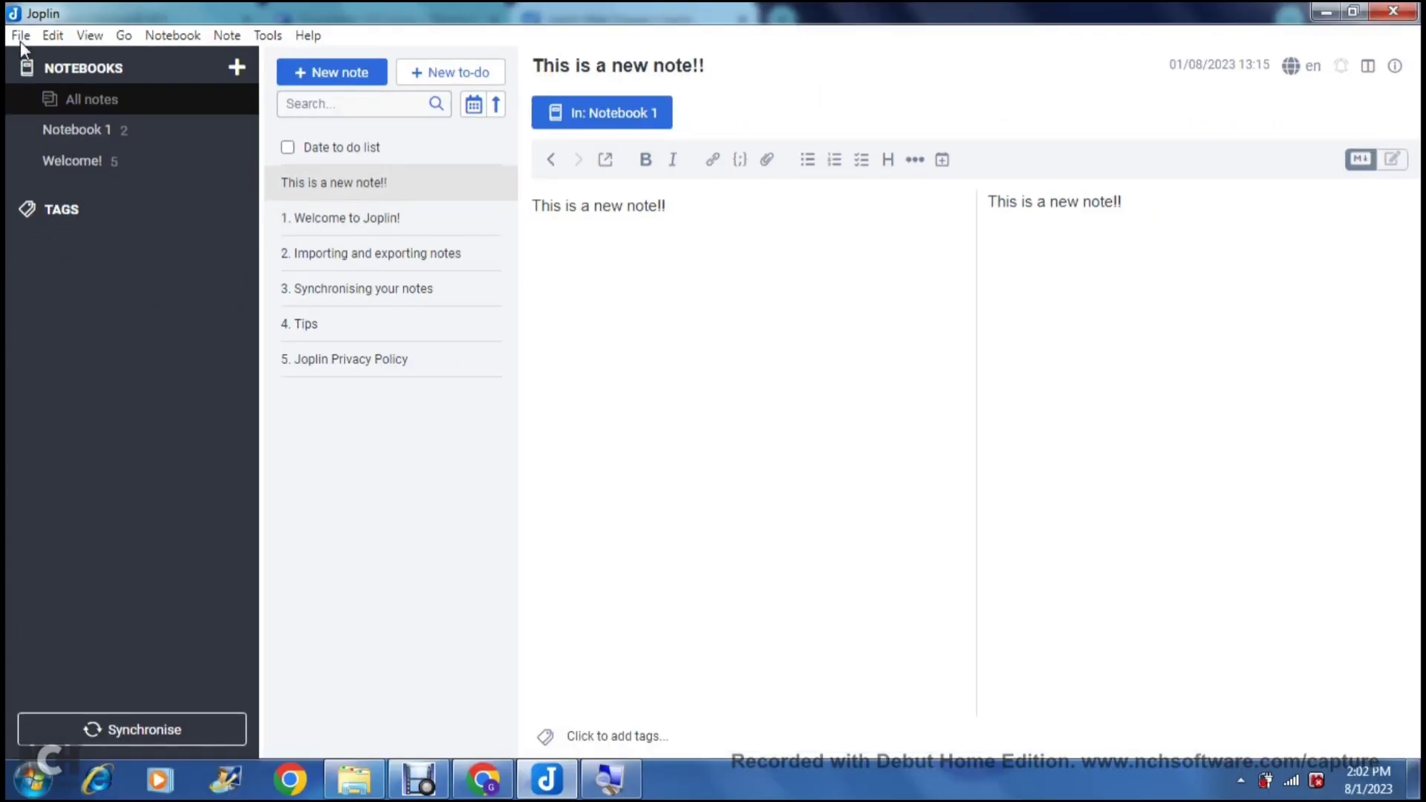
left_click(45, 89)
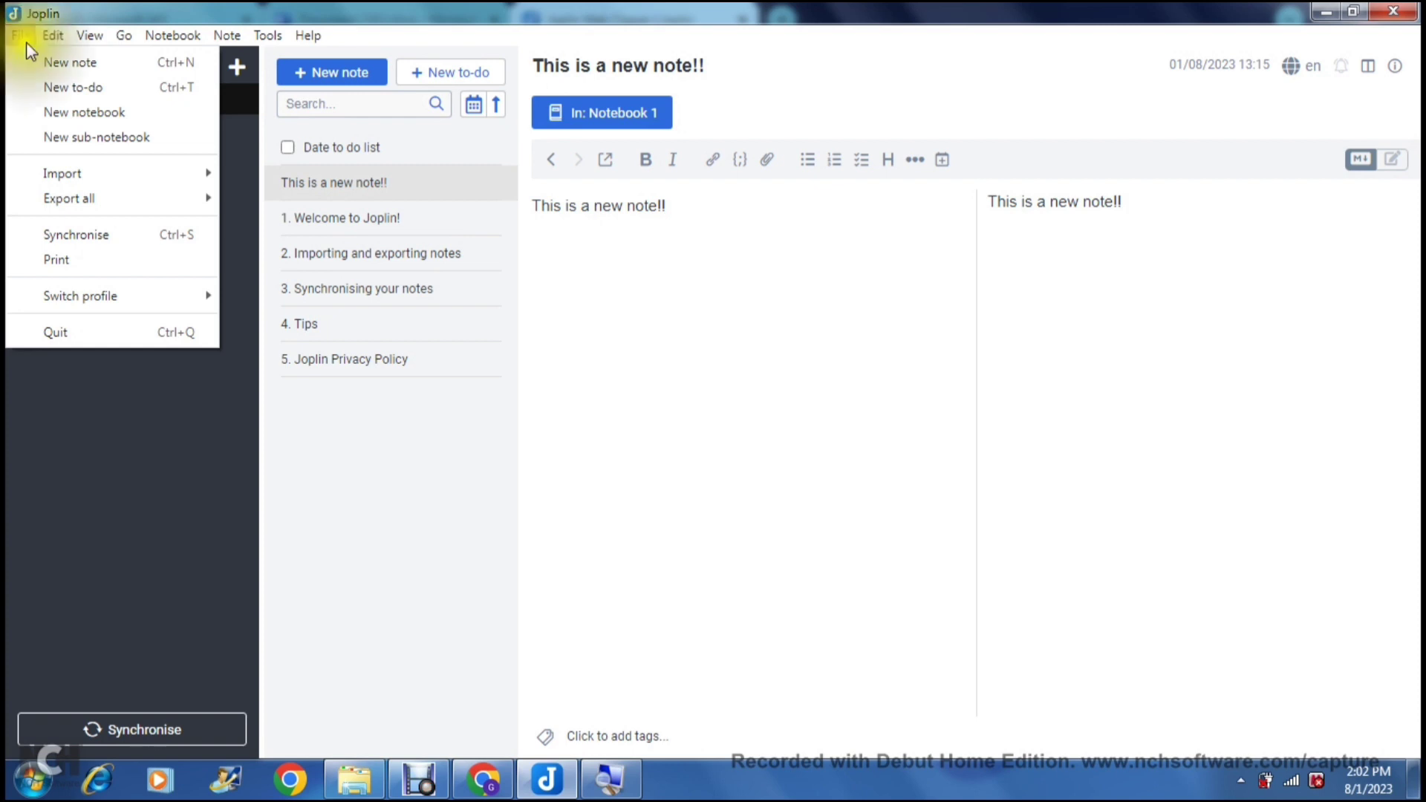
mouse_move(128, 175)
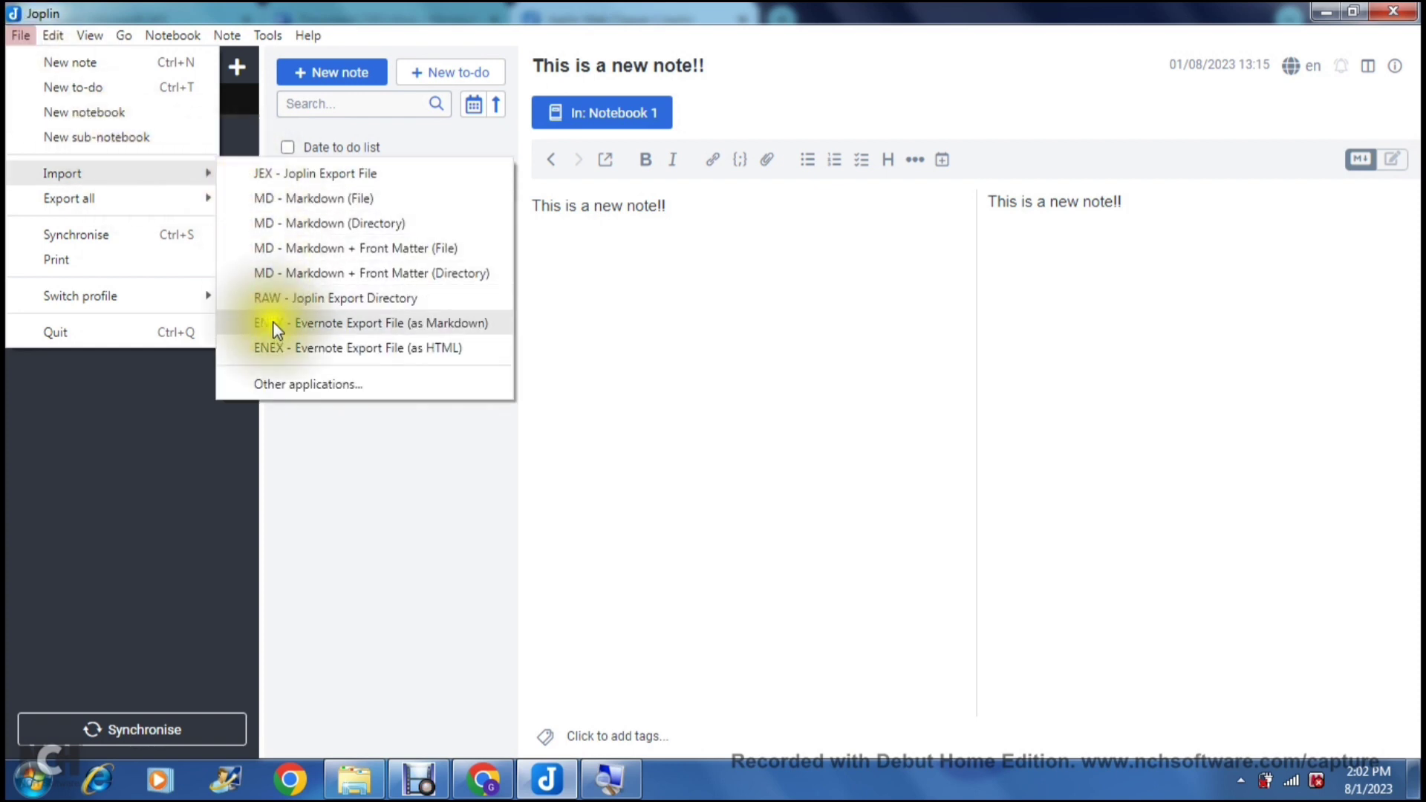
mouse_move(179, 214)
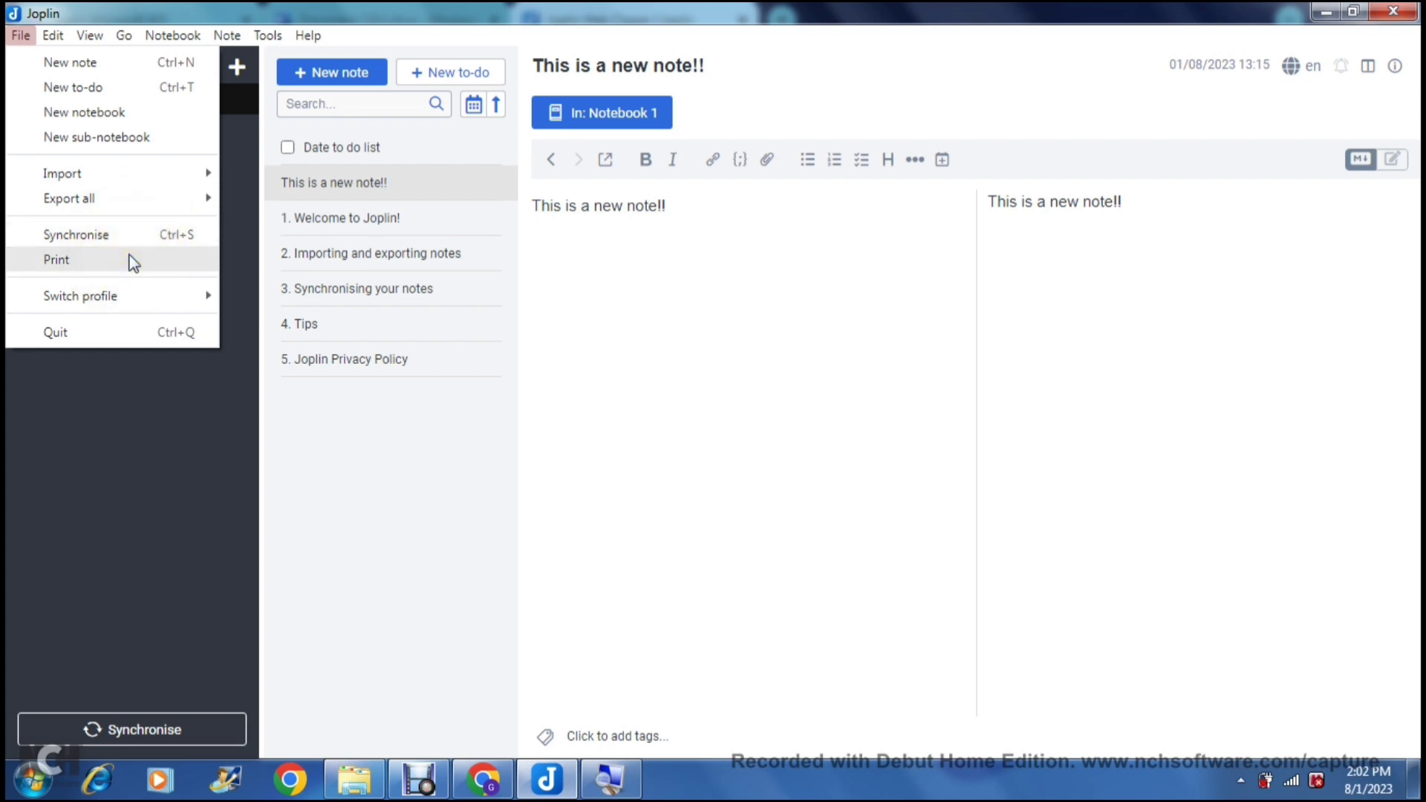
- Start changing the application layout and stack the note list above the note editor, beside the notebooks sidebar
mouse_move(56, 37)
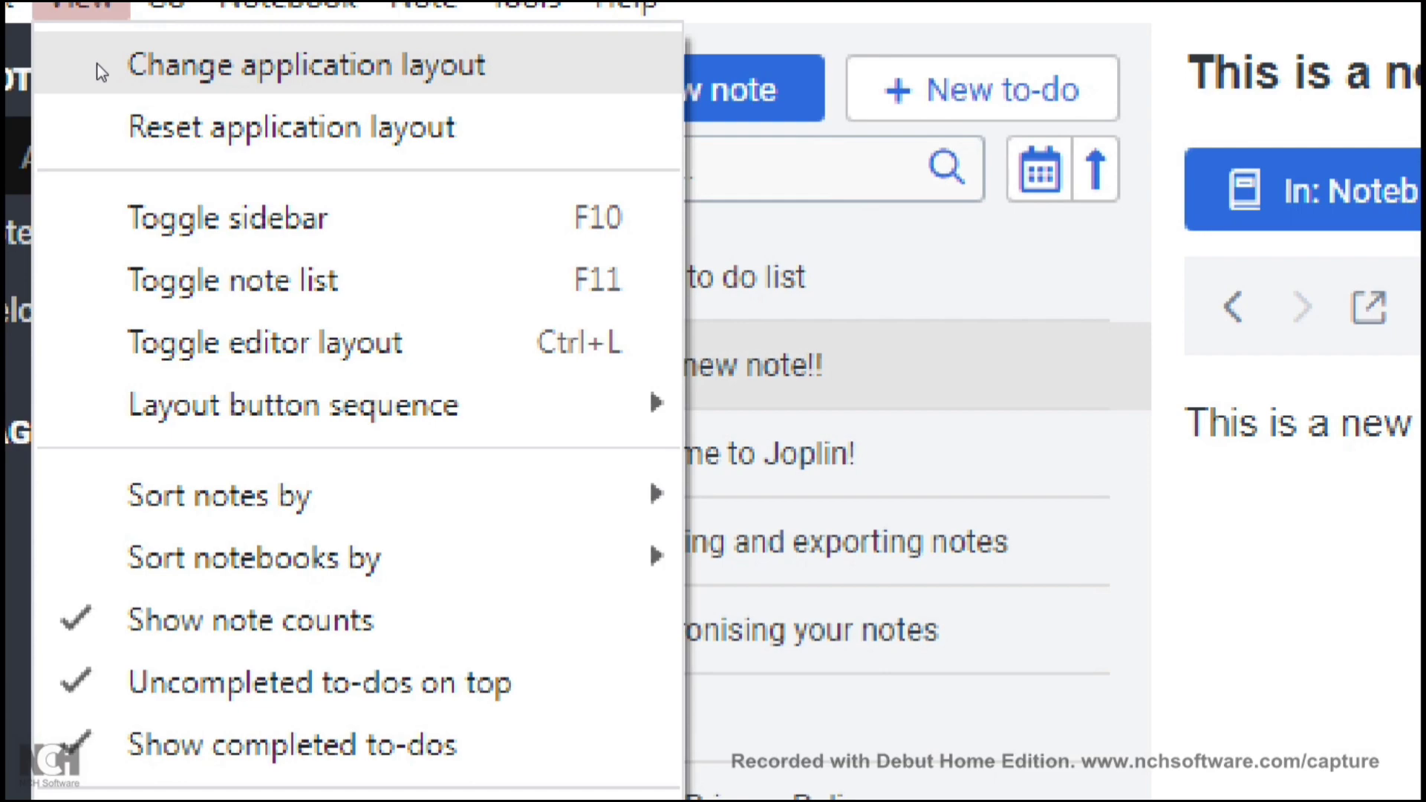
left_click(99, 65)
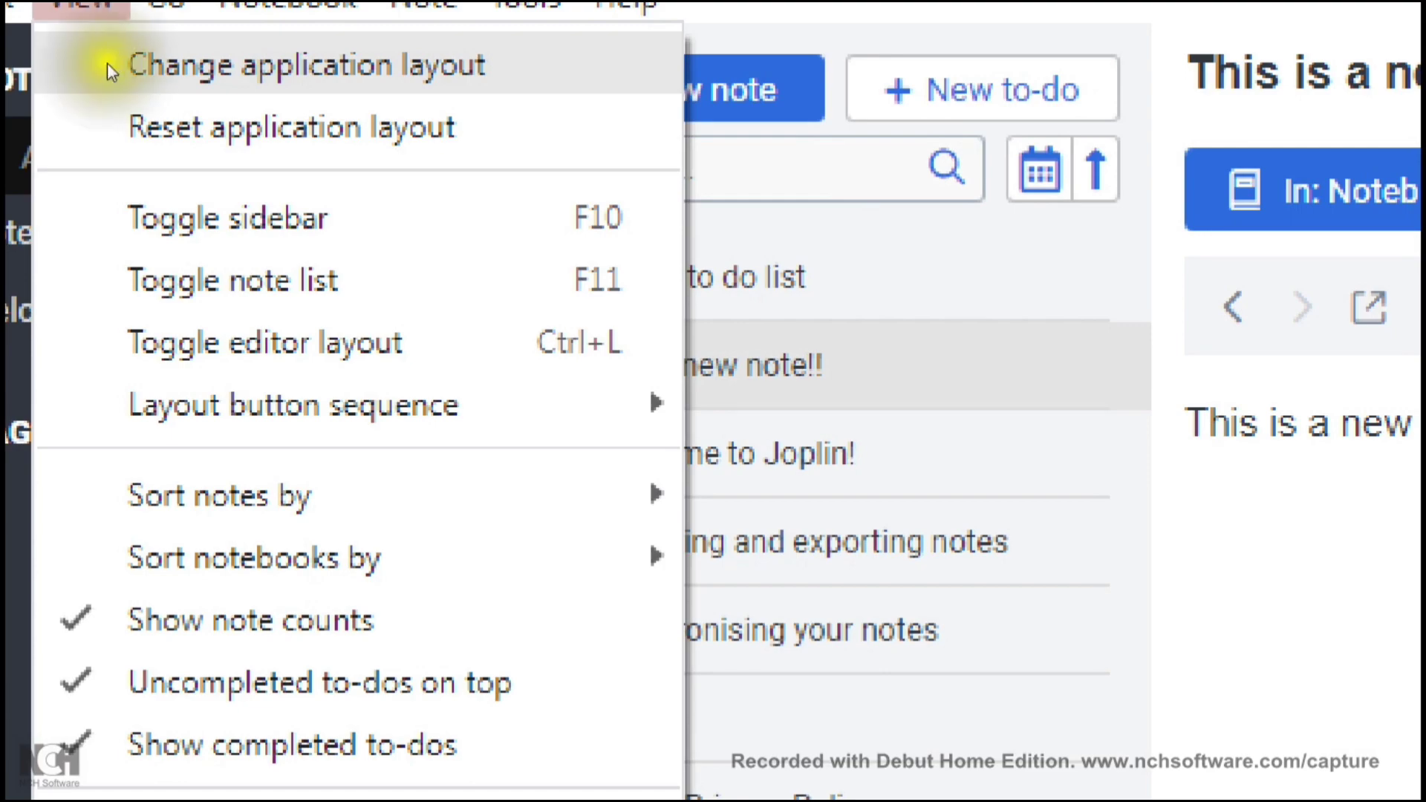
left_click(100, 64)
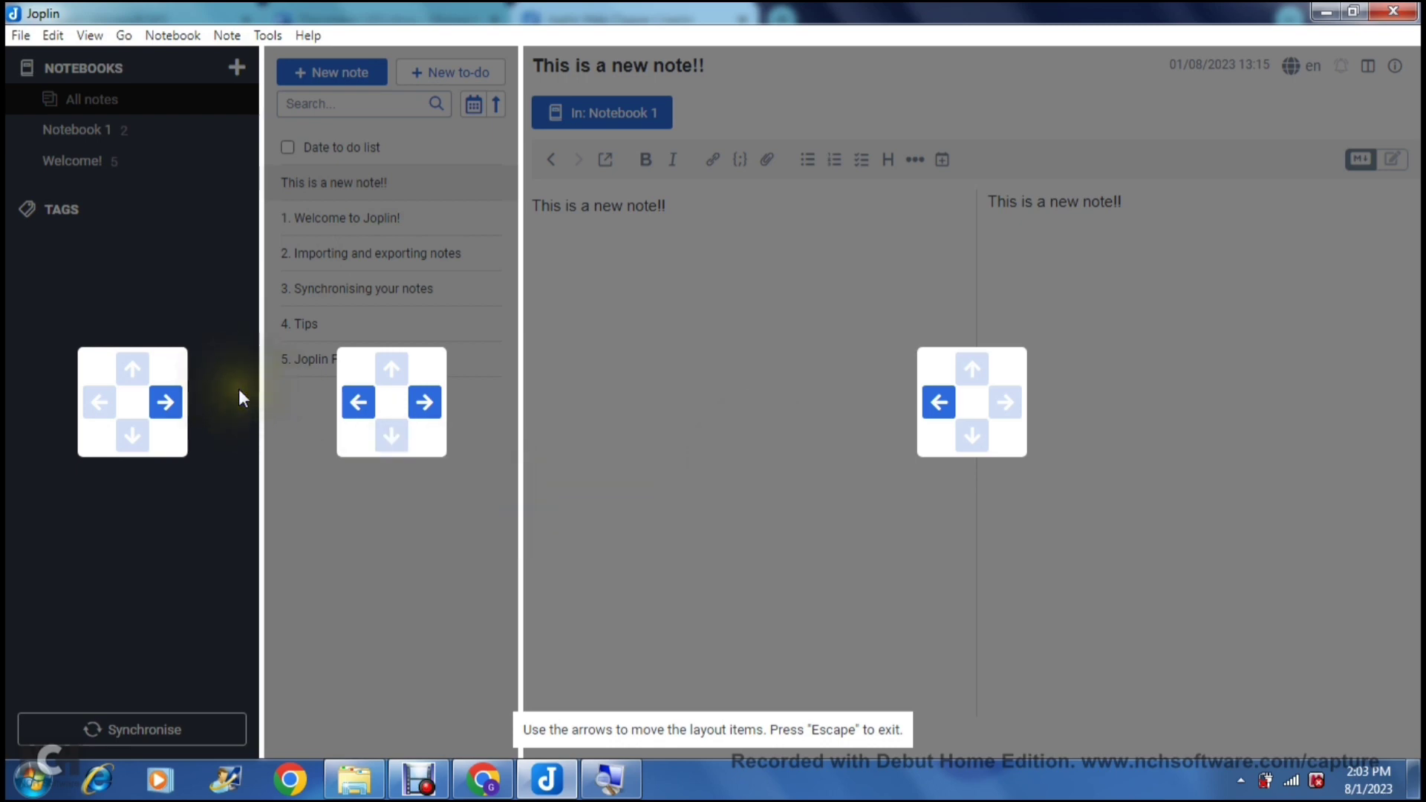
left_click(435, 410)
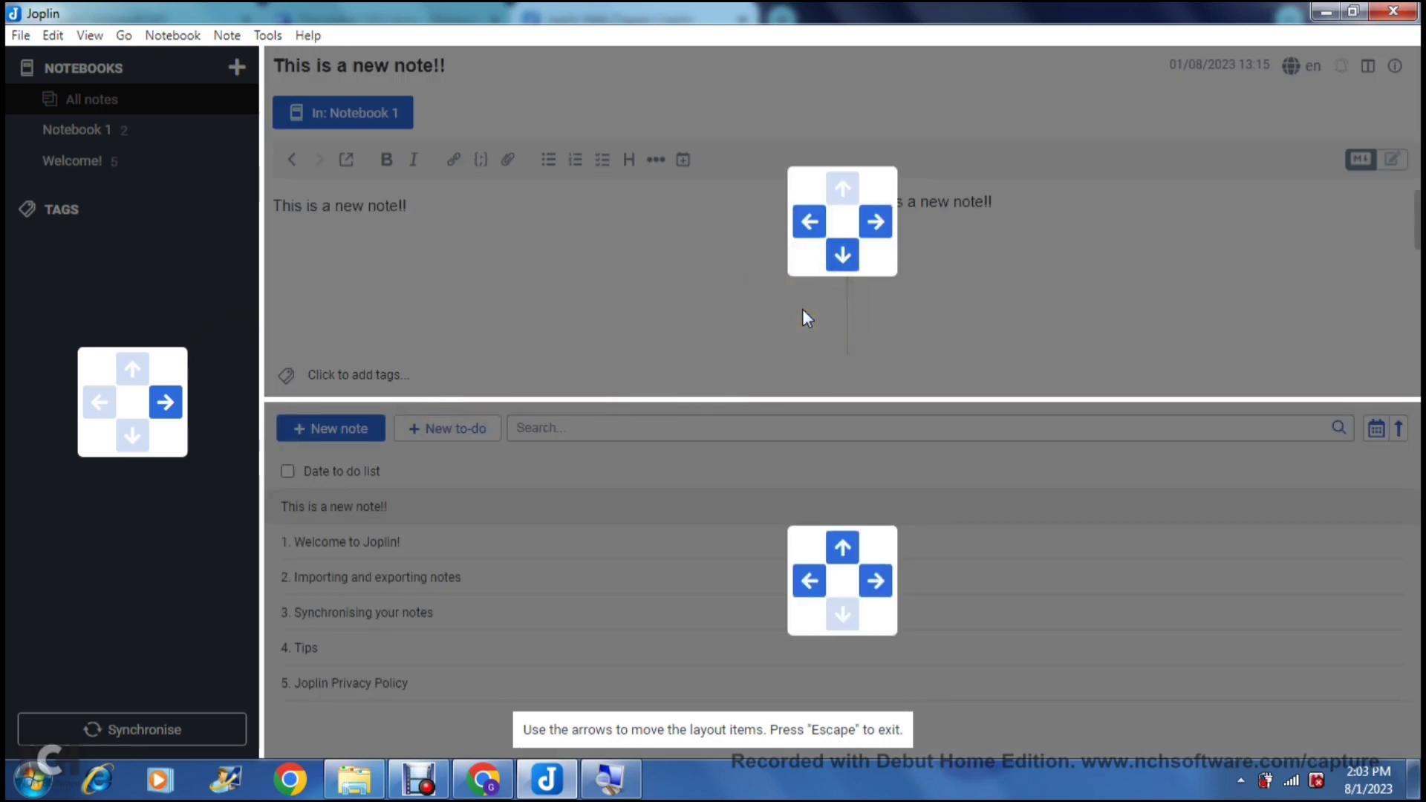
left_click(844, 256)
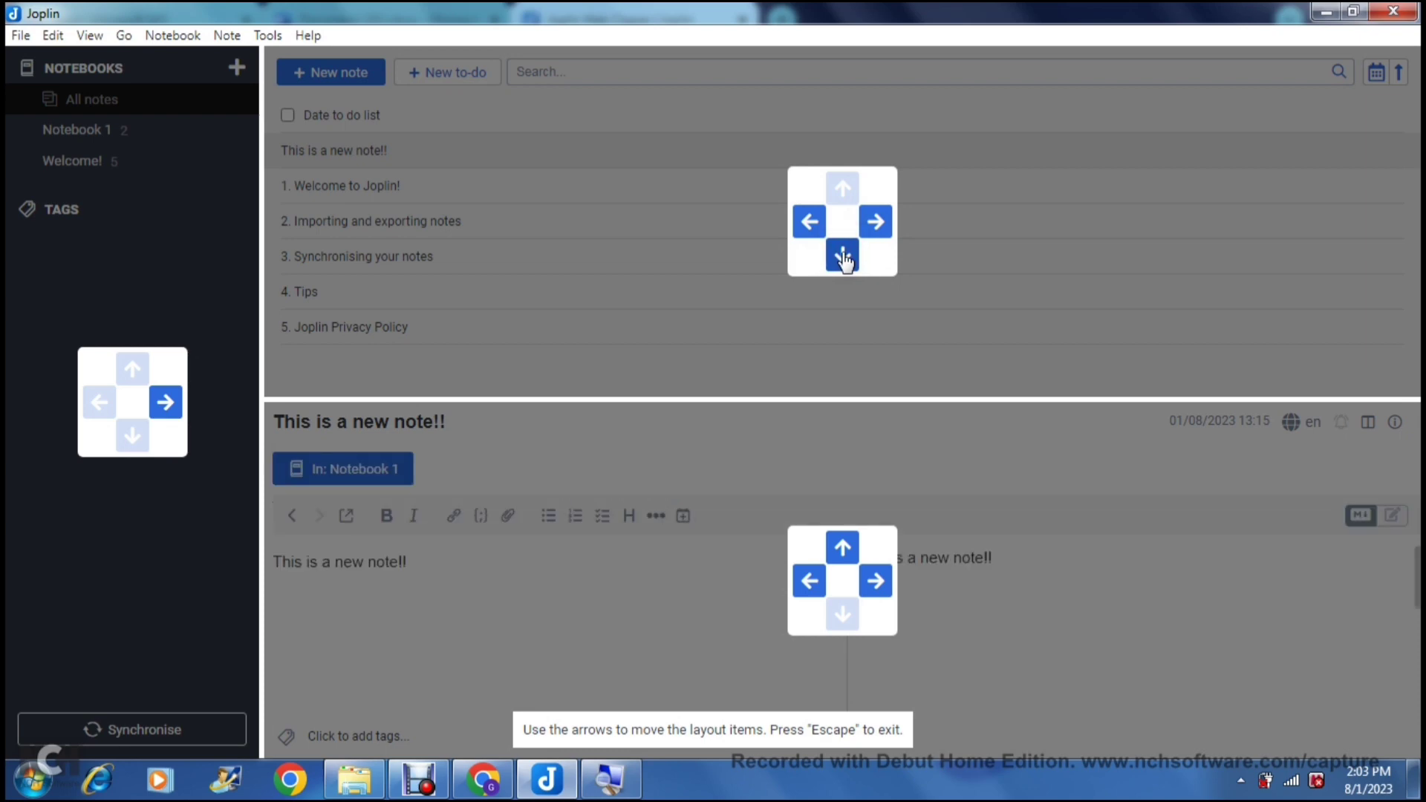
- Rearrange the layout into full-width rows with notebooks first, the note list second and the note editor last, and exit layout editing
left_click(811, 227)
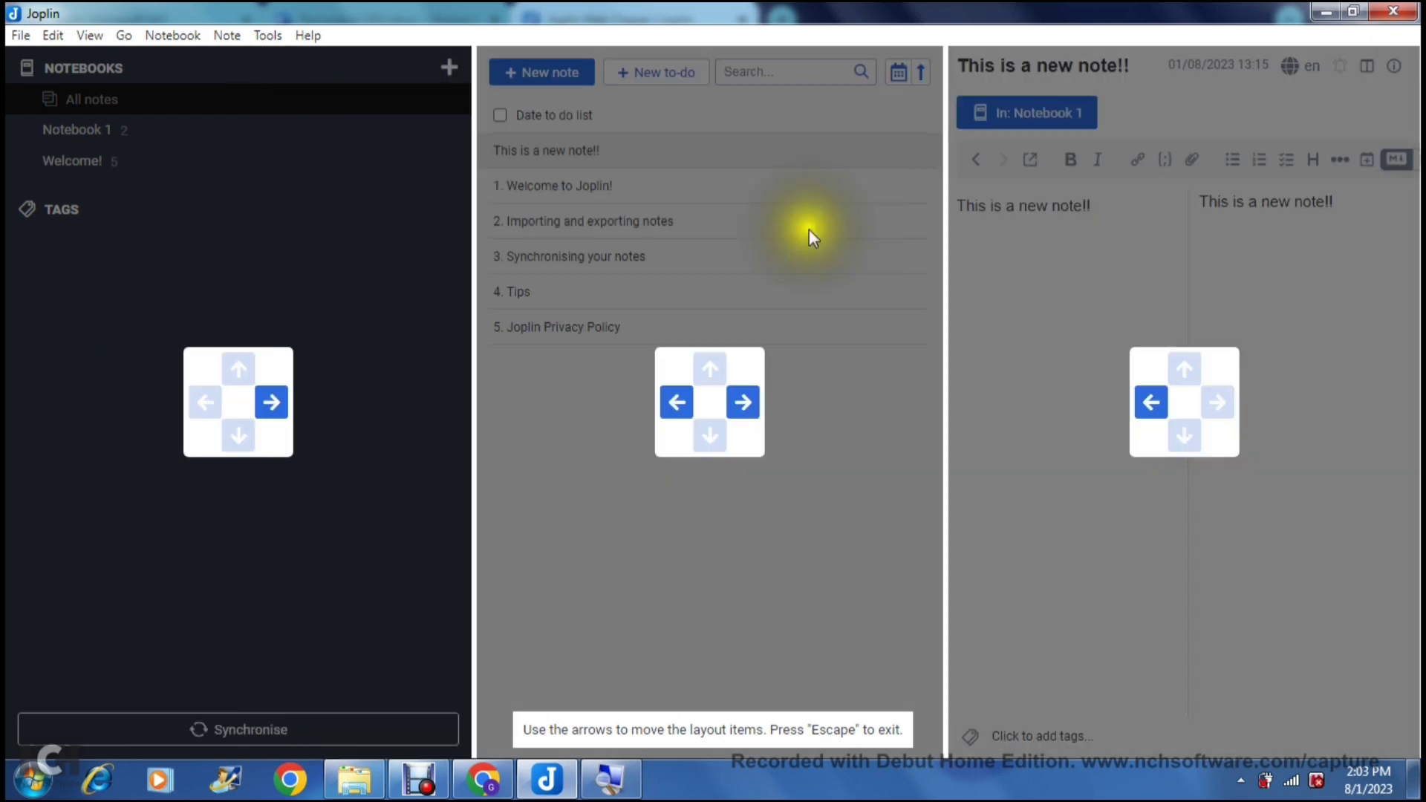
left_click(671, 404)
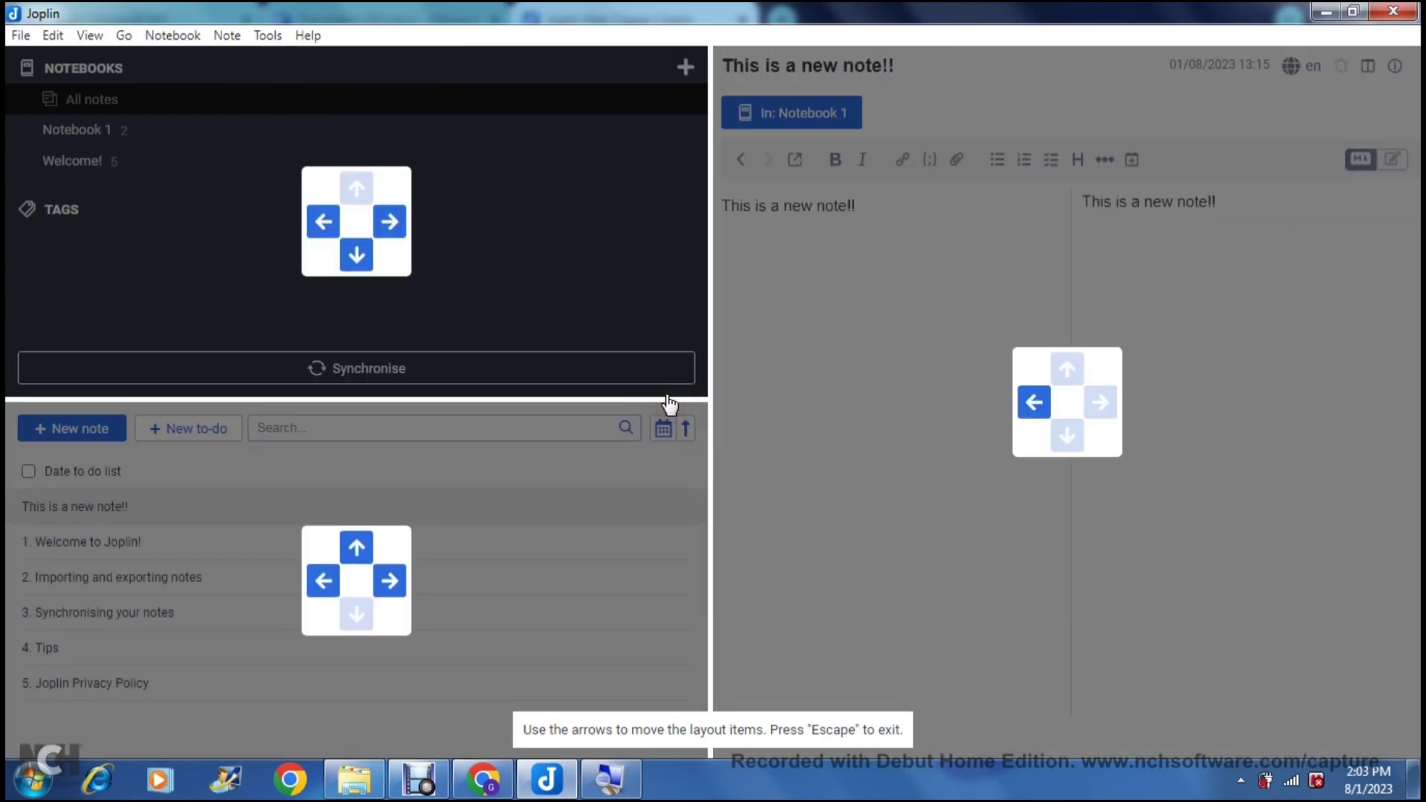
left_click(357, 255)
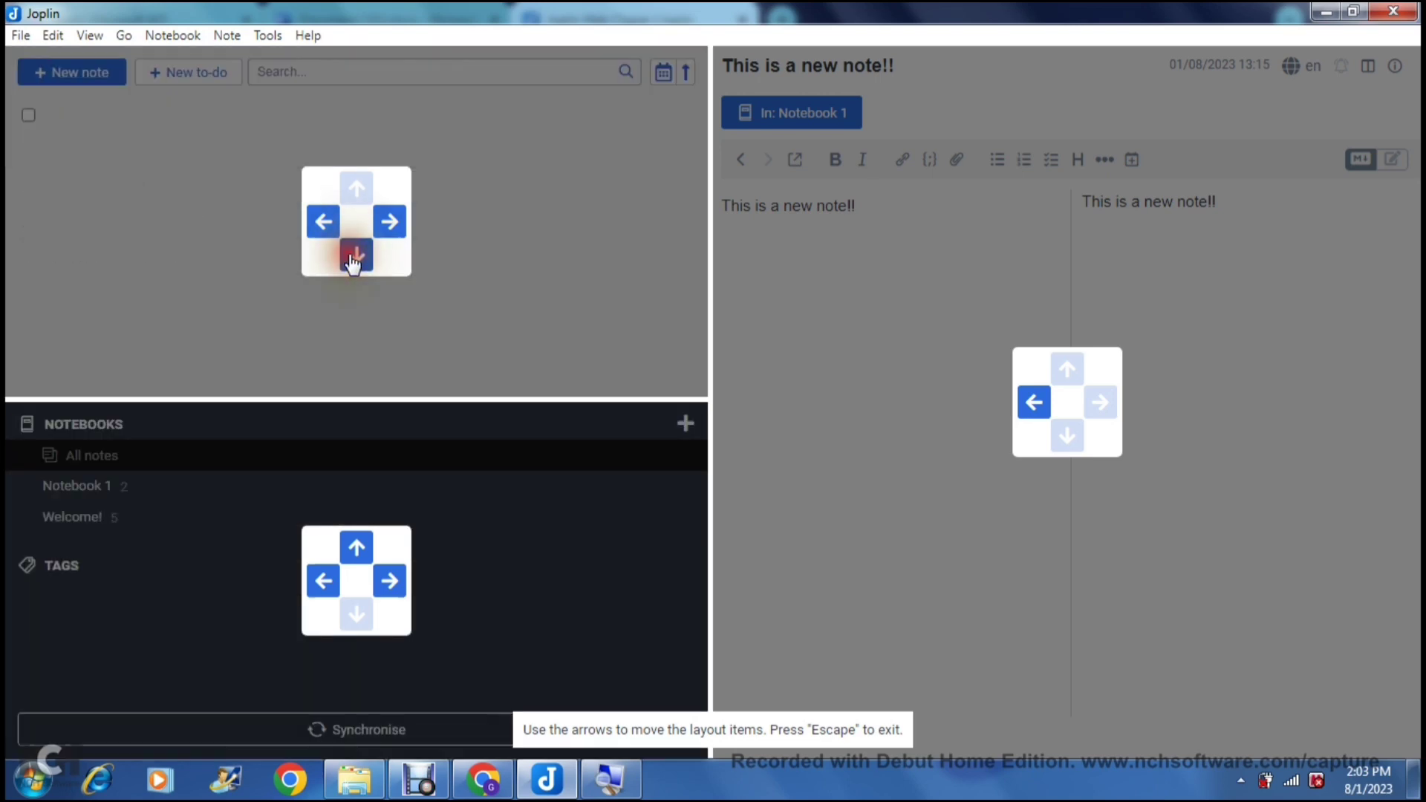
left_click(1036, 401)
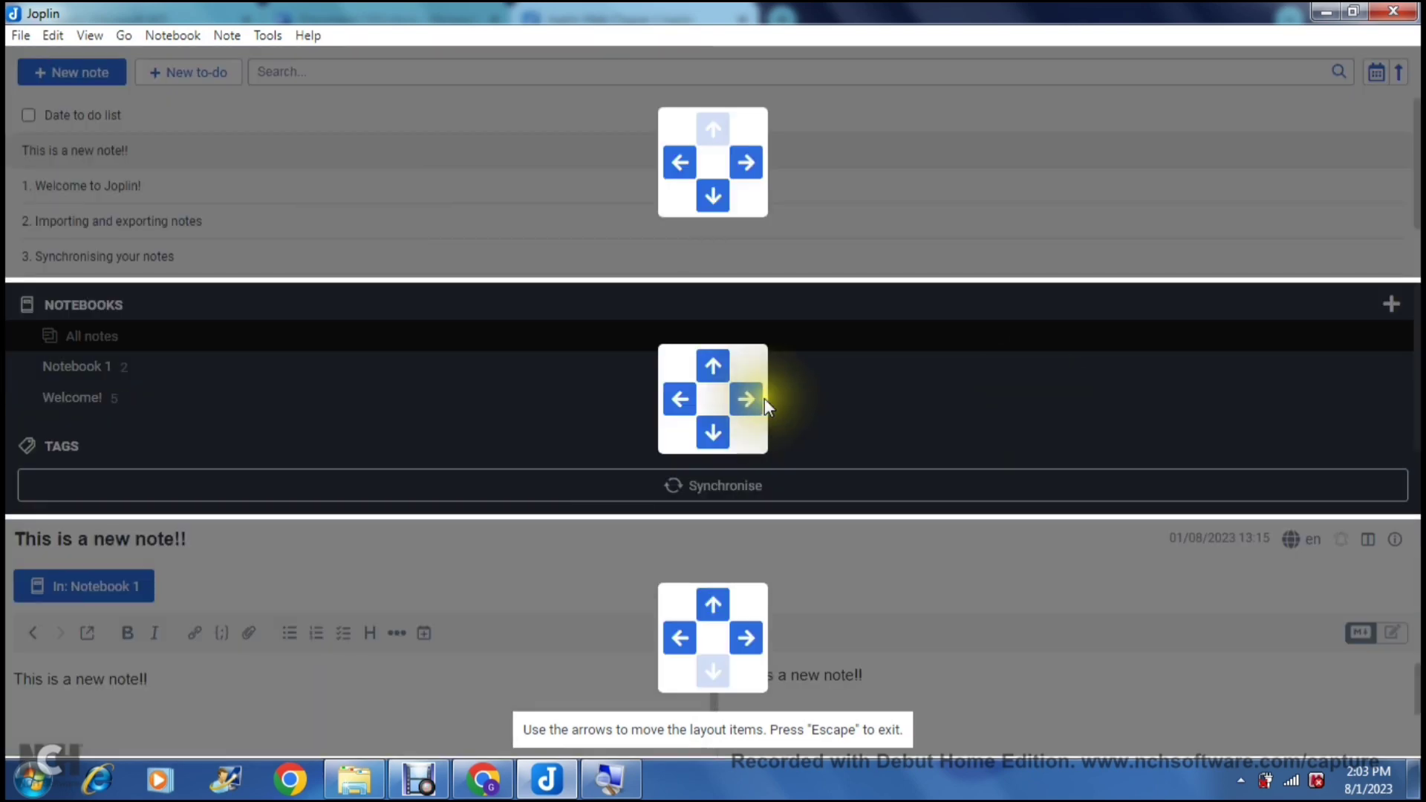
left_click(712, 365)
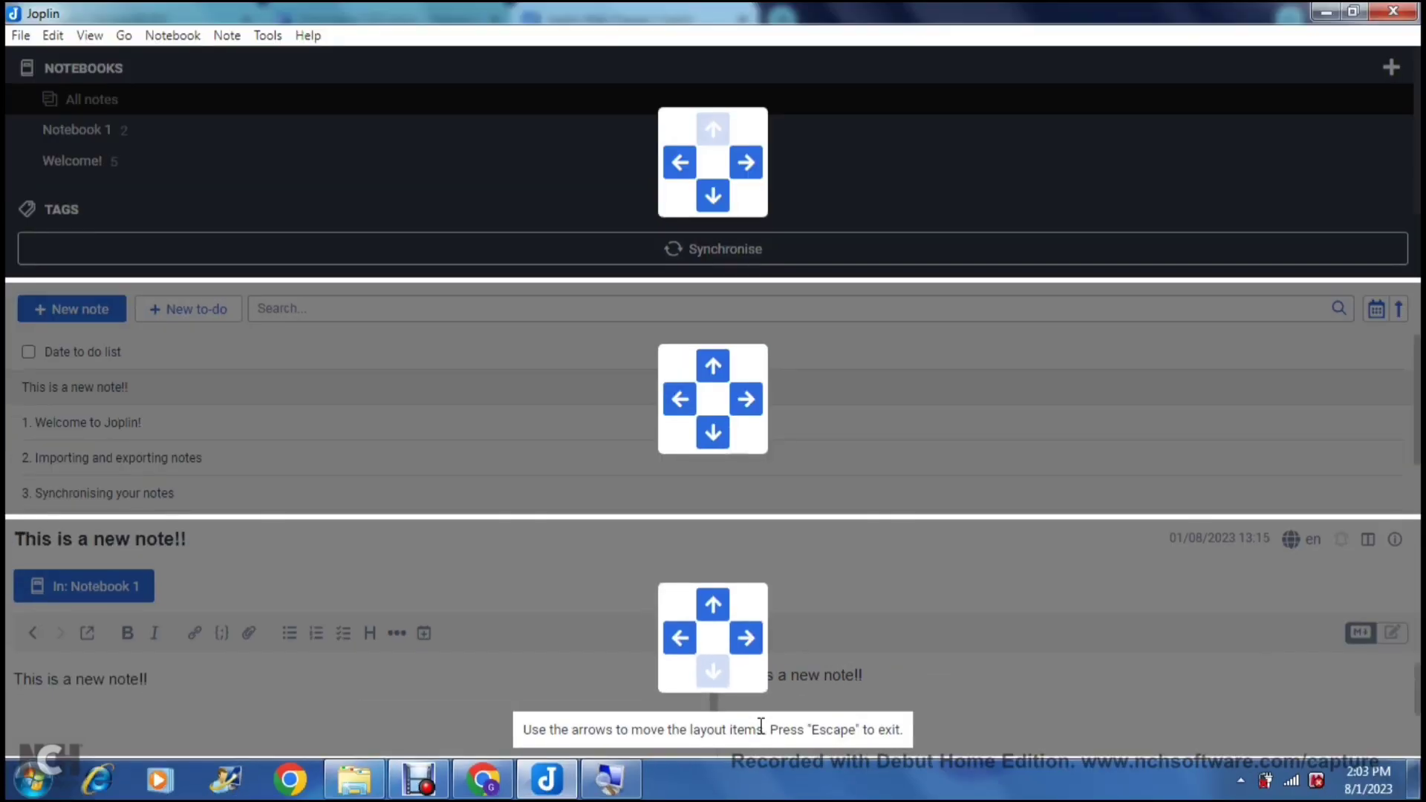
key("Escape")
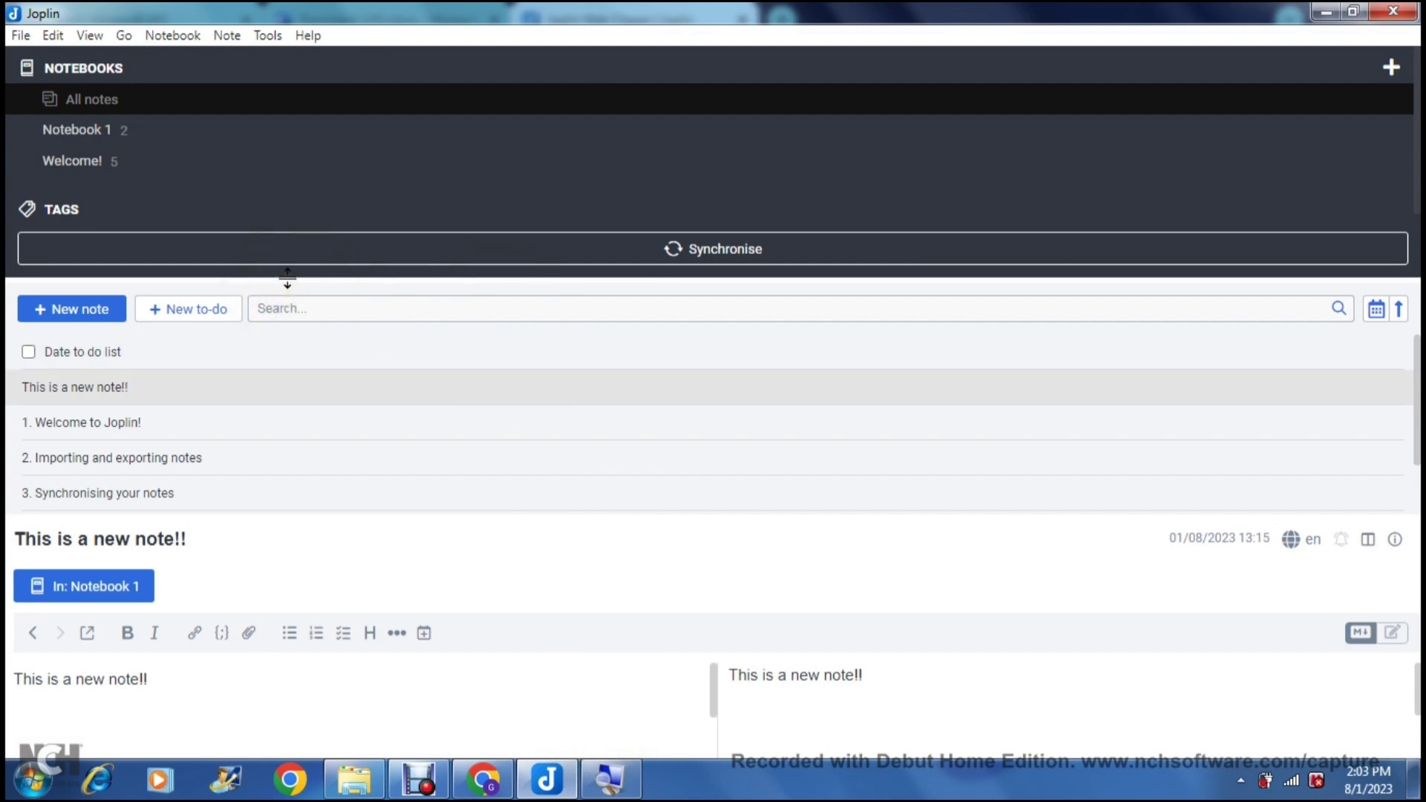
- Reset the application layout to the default and confirm losing the current configuration
left_click(86, 37)
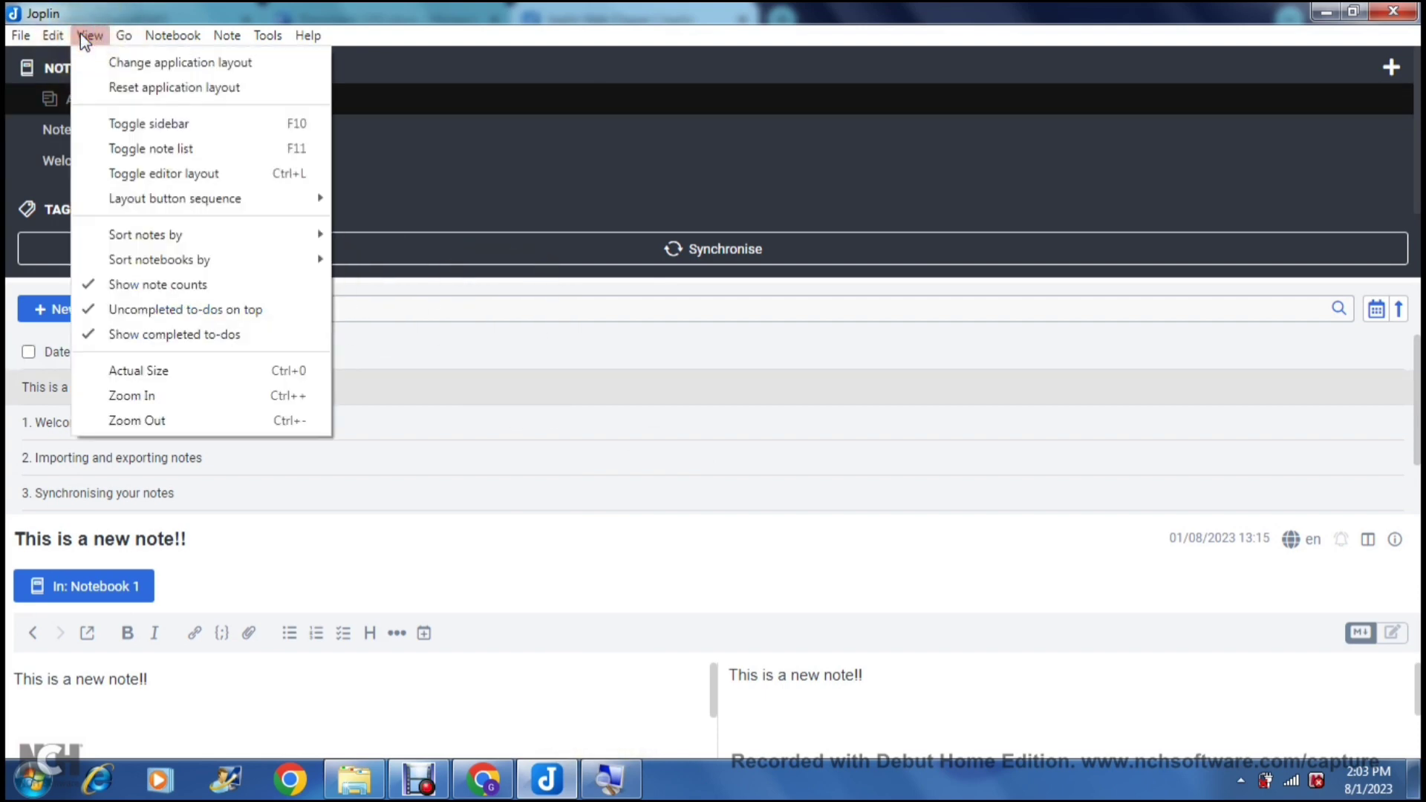
left_click(122, 90)
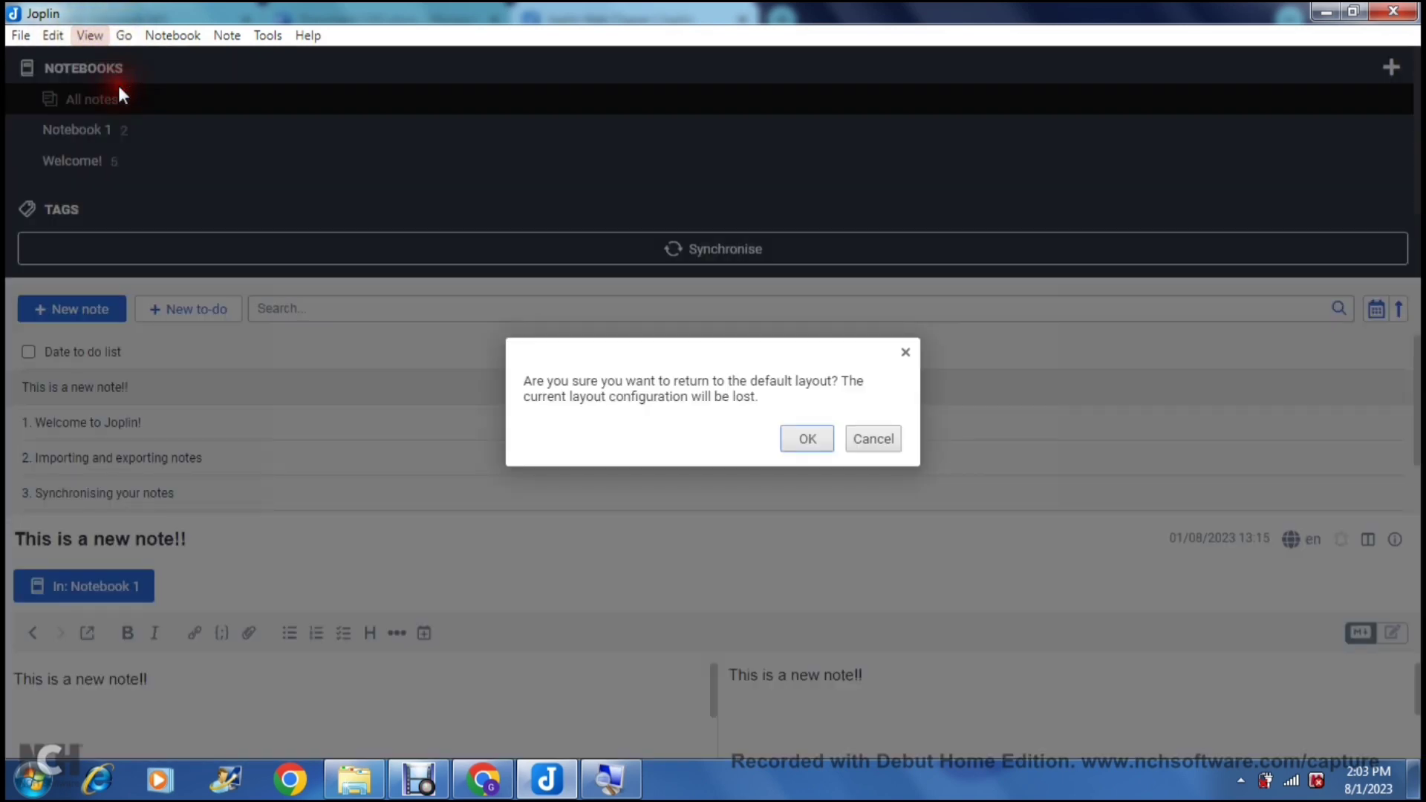
left_click(792, 438)
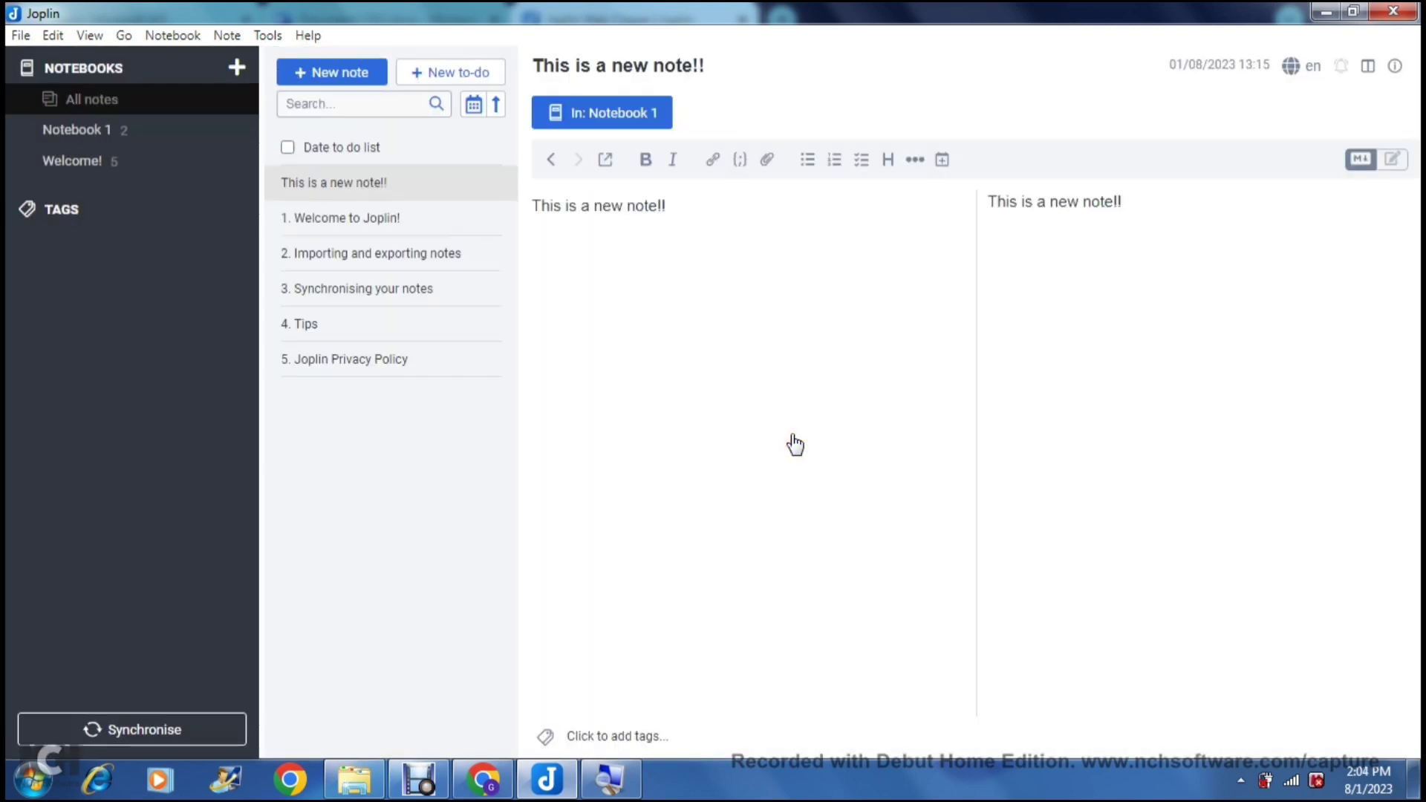
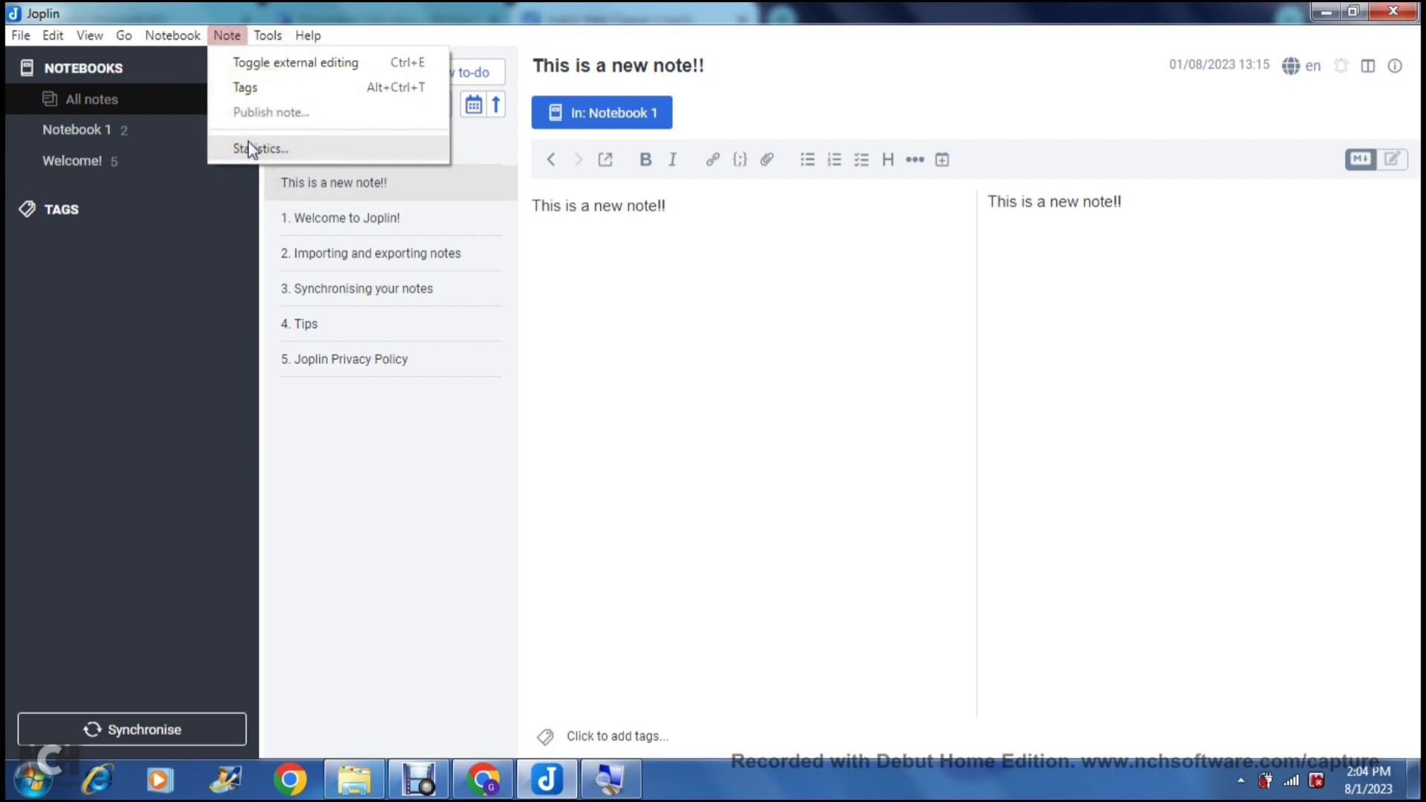
- Open the application options and review the General, Synchronisation, Appearance and Note settings
mouse_move(270, 34)
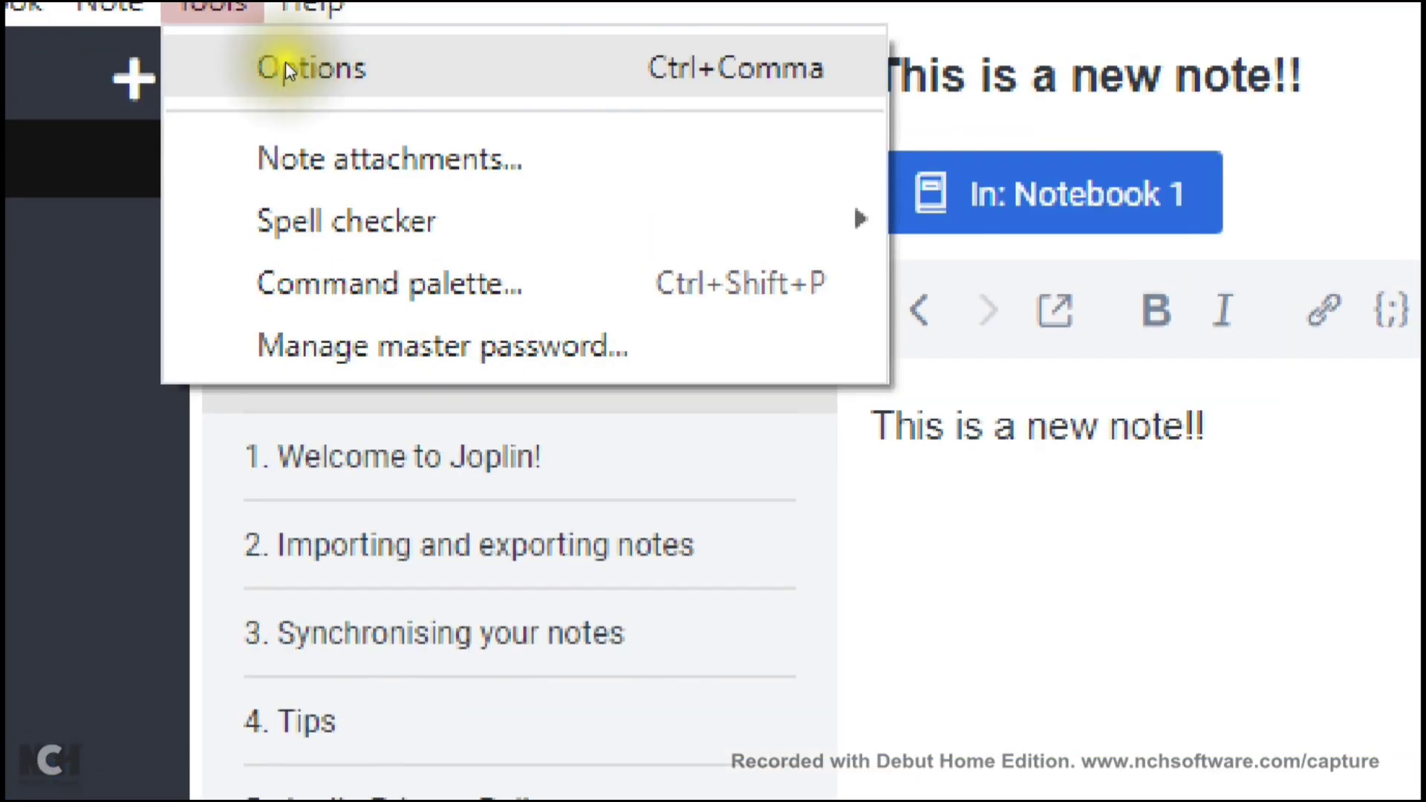
left_click(283, 64)
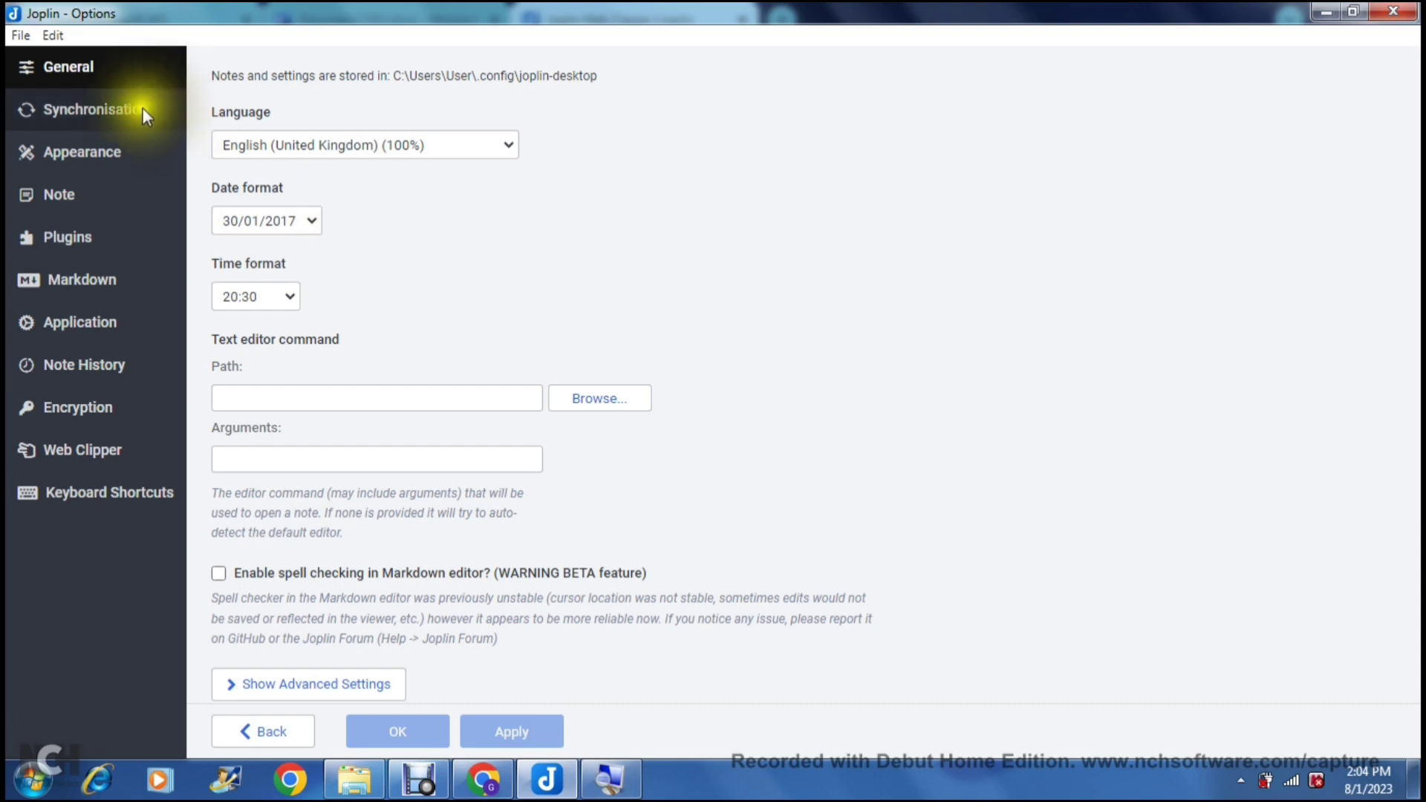
left_click(115, 117)
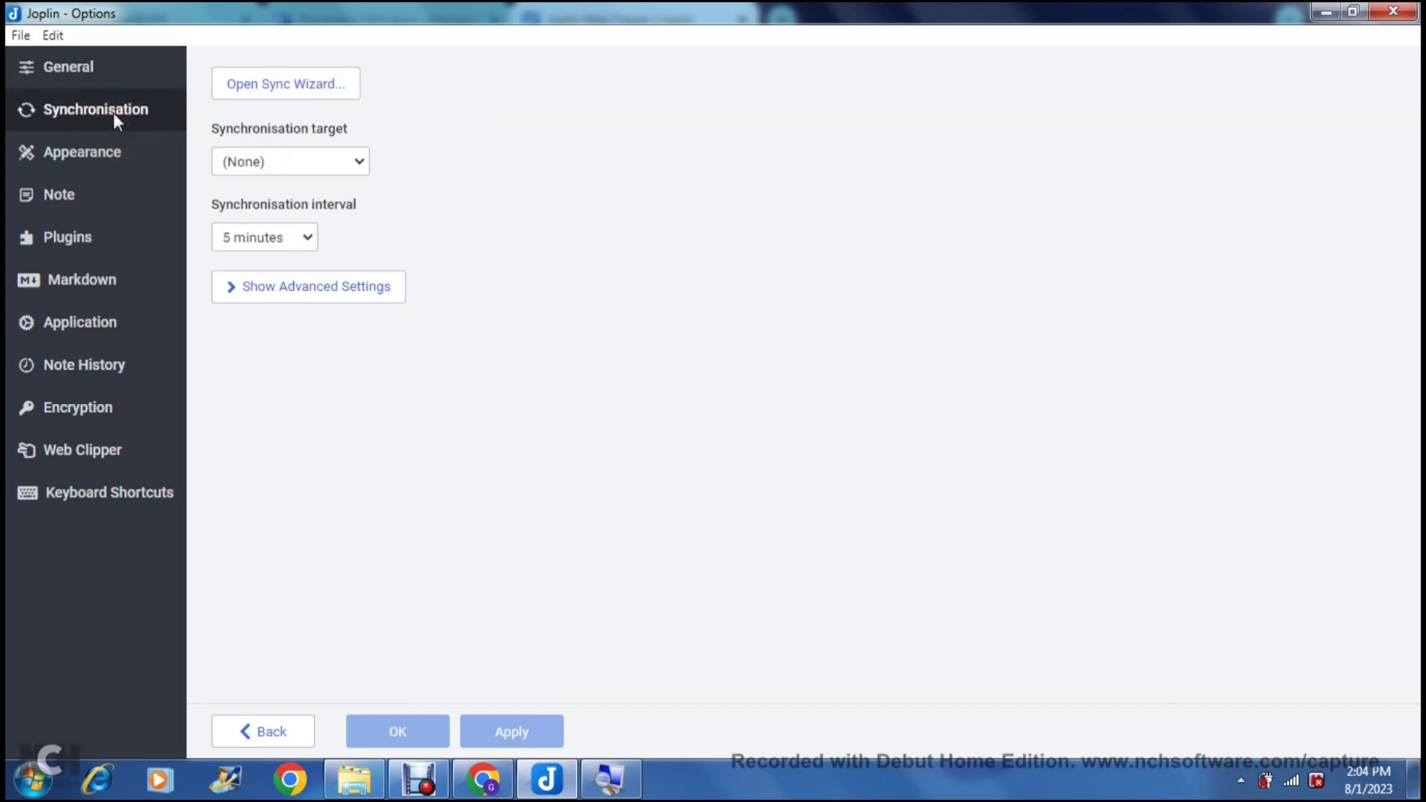
left_click(21, 125)
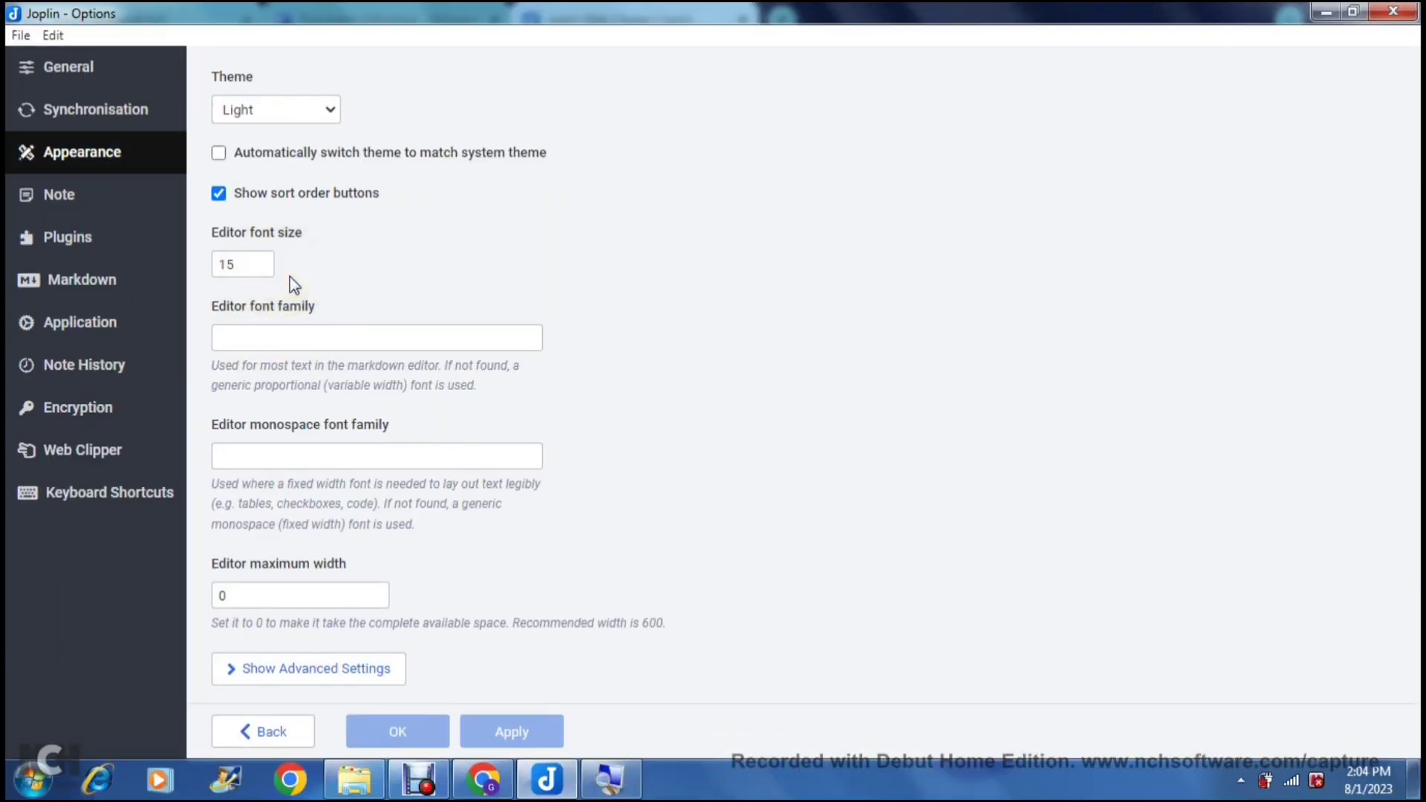
left_click(121, 237)
left_click(109, 199)
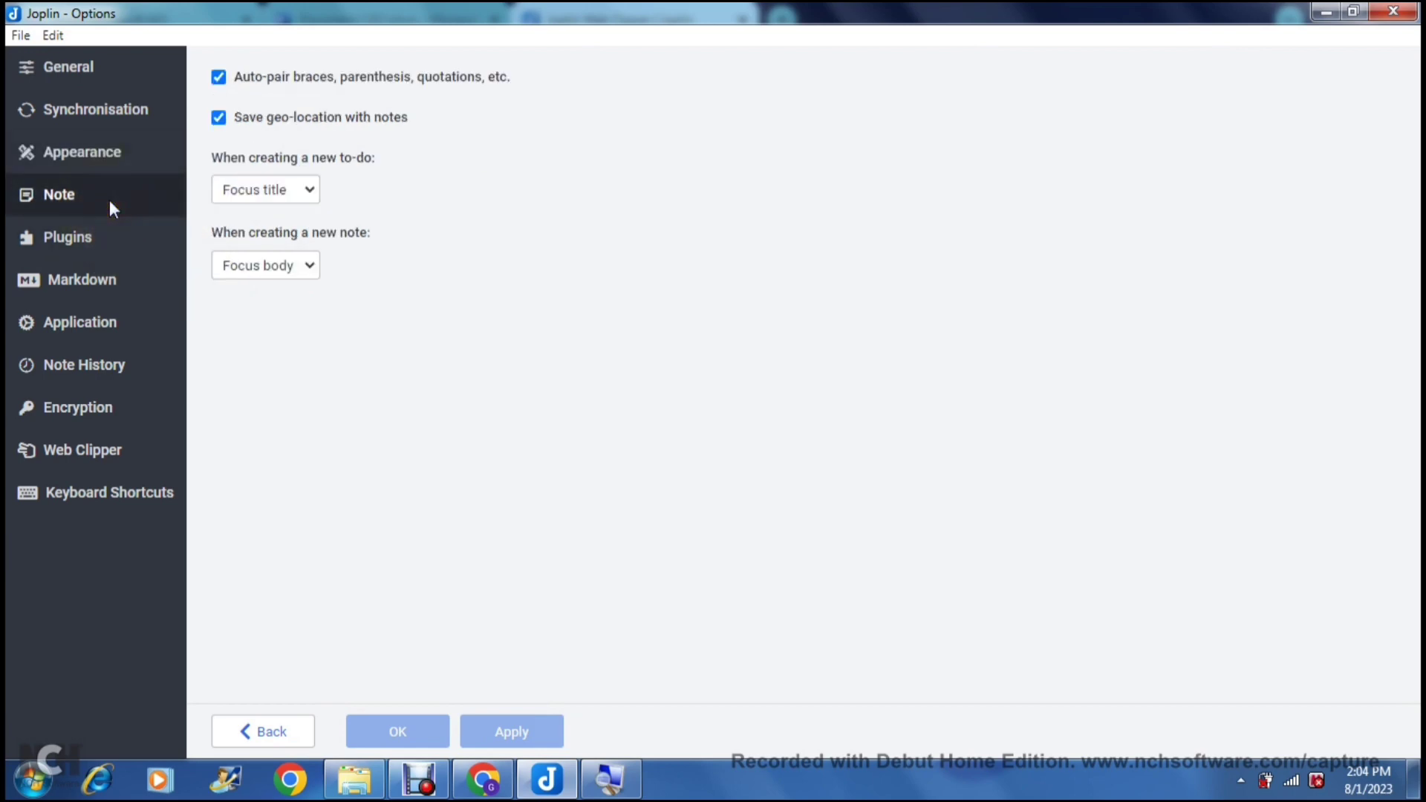
- Review the Plugins, Markdown, Application, Note History, Encryption and Keyboard Shortcuts settings
left_click(97, 228)
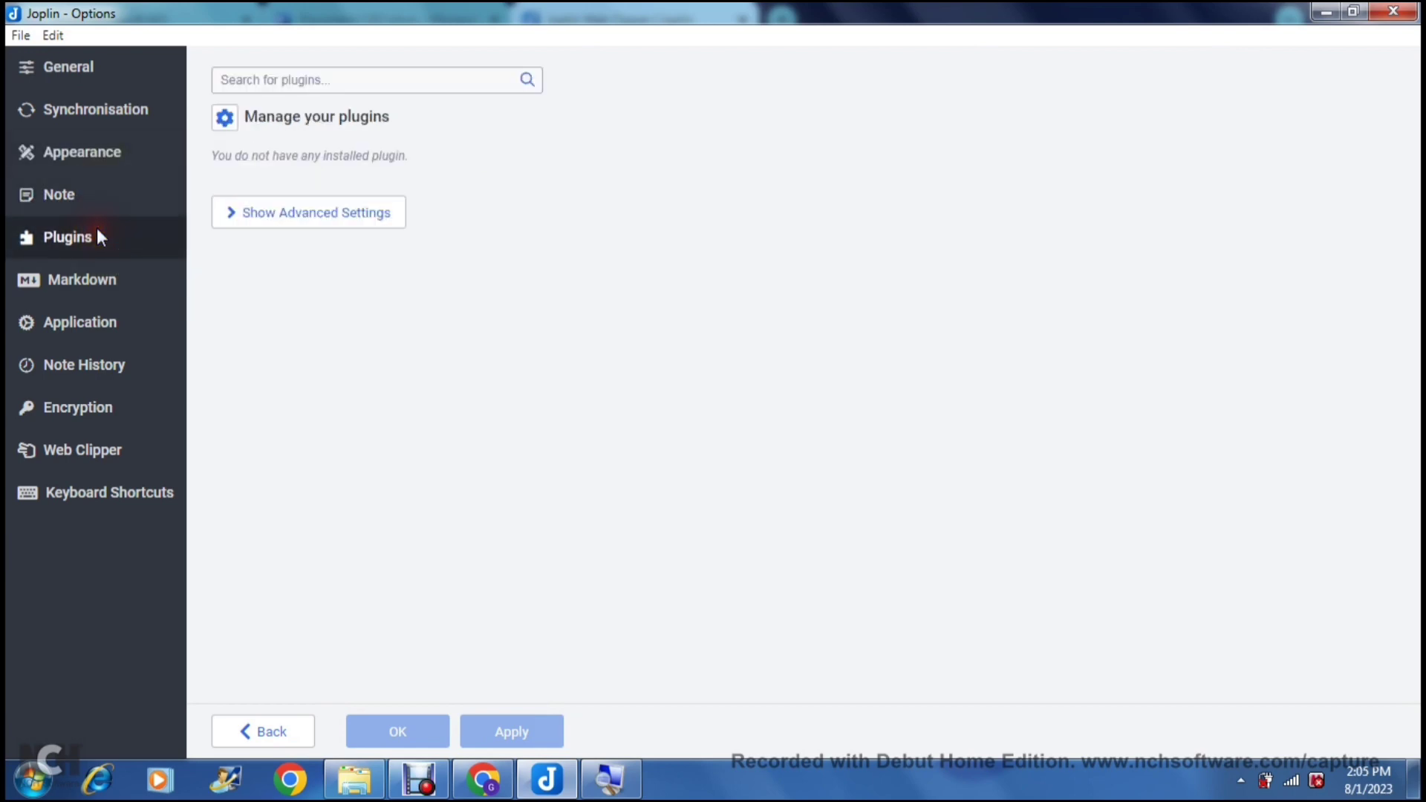
left_click(95, 268)
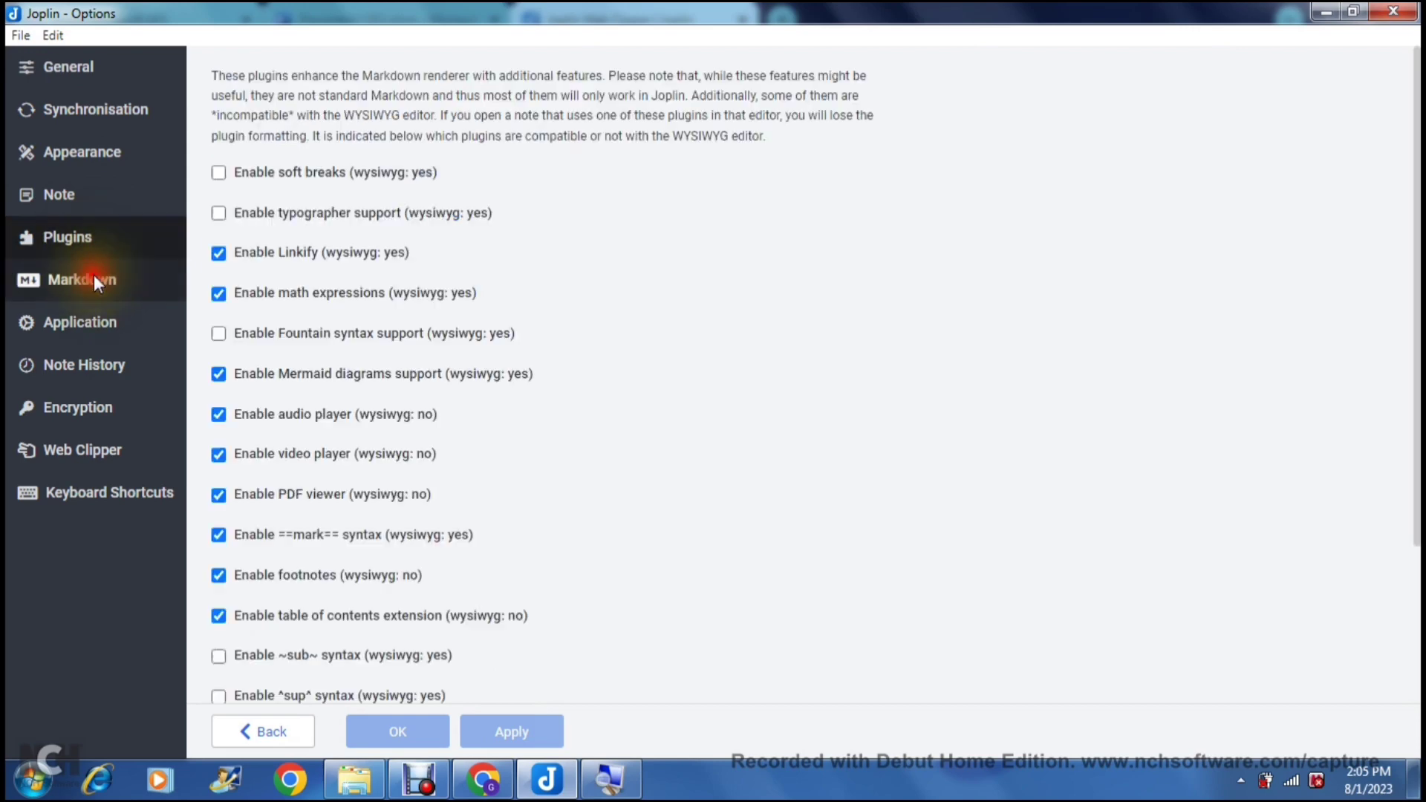
left_click(92, 322)
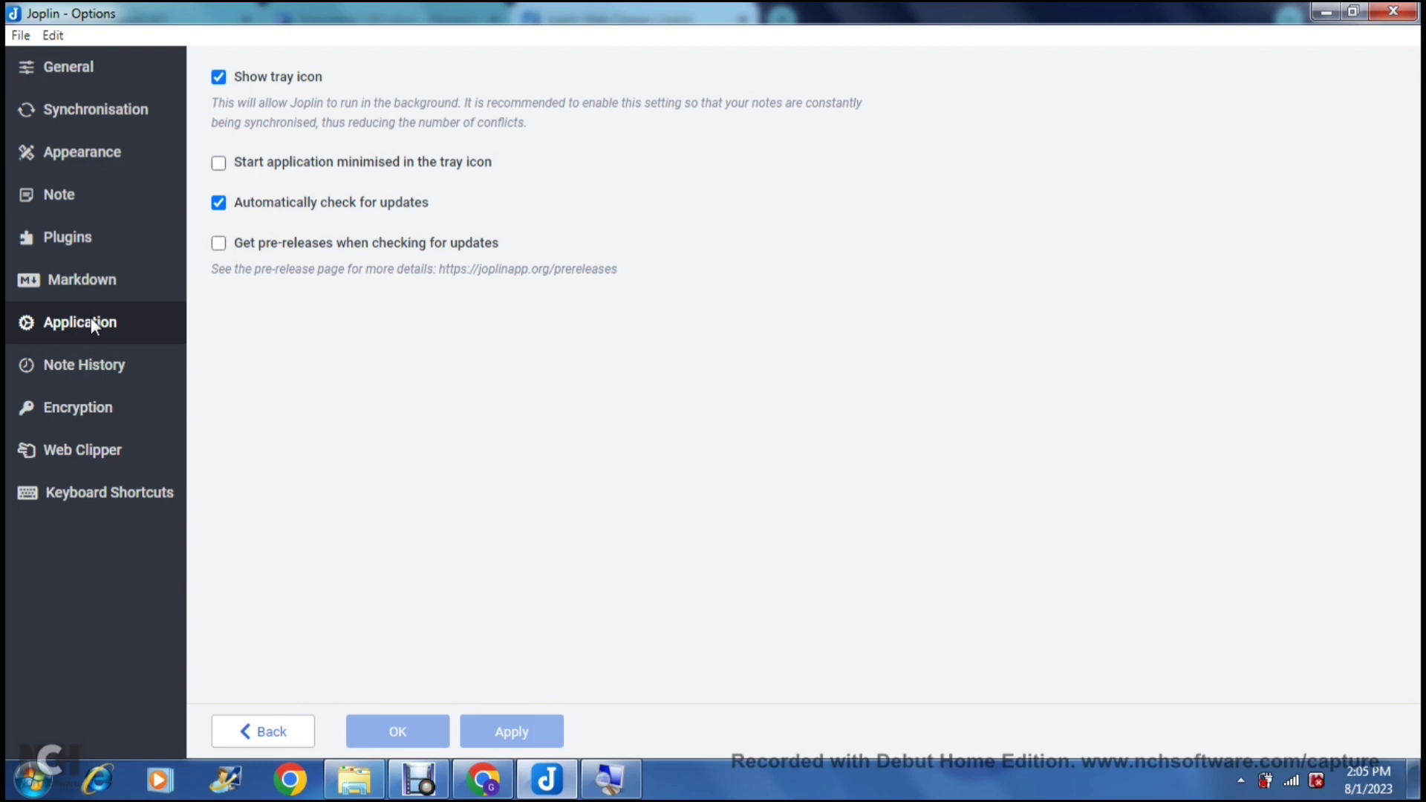
left_click(91, 358)
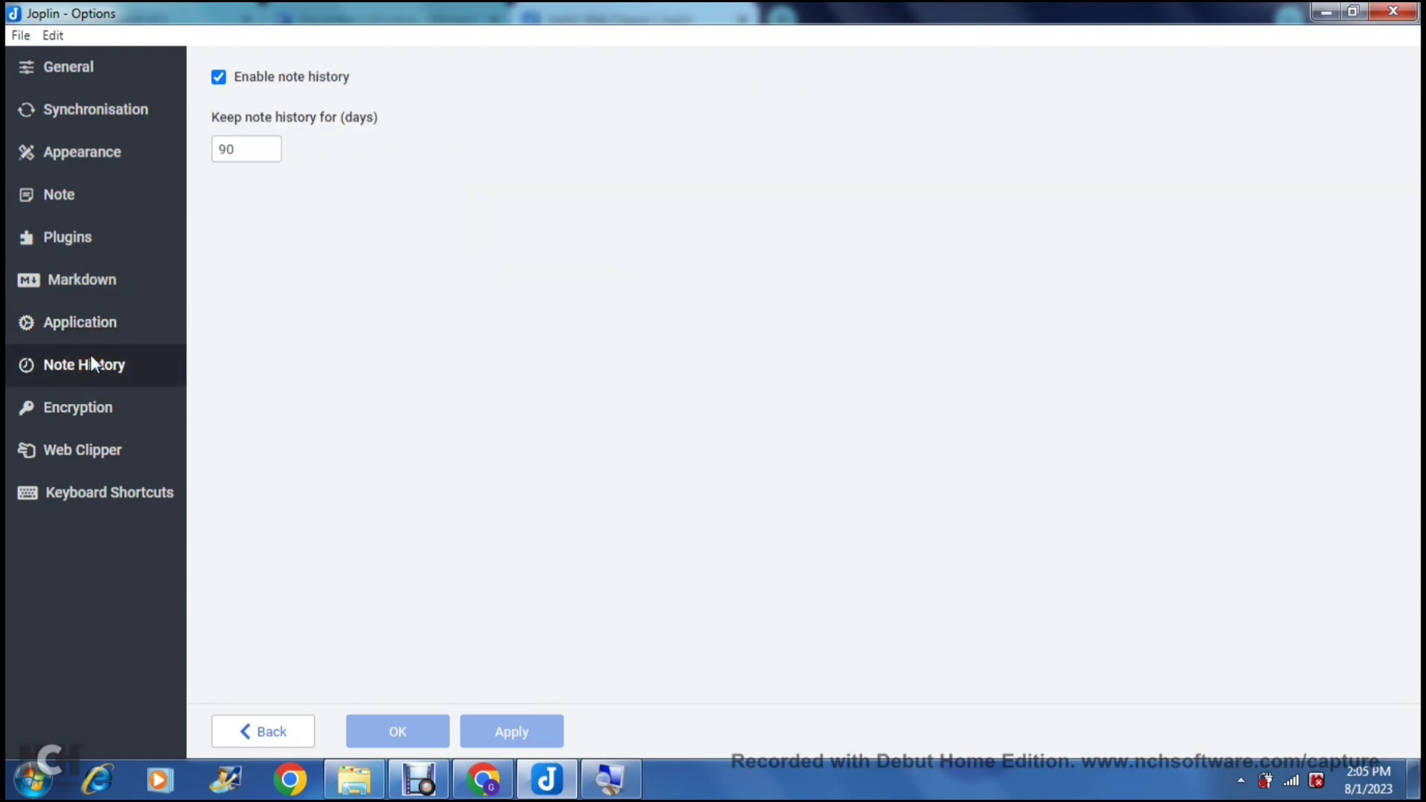
left_click(91, 407)
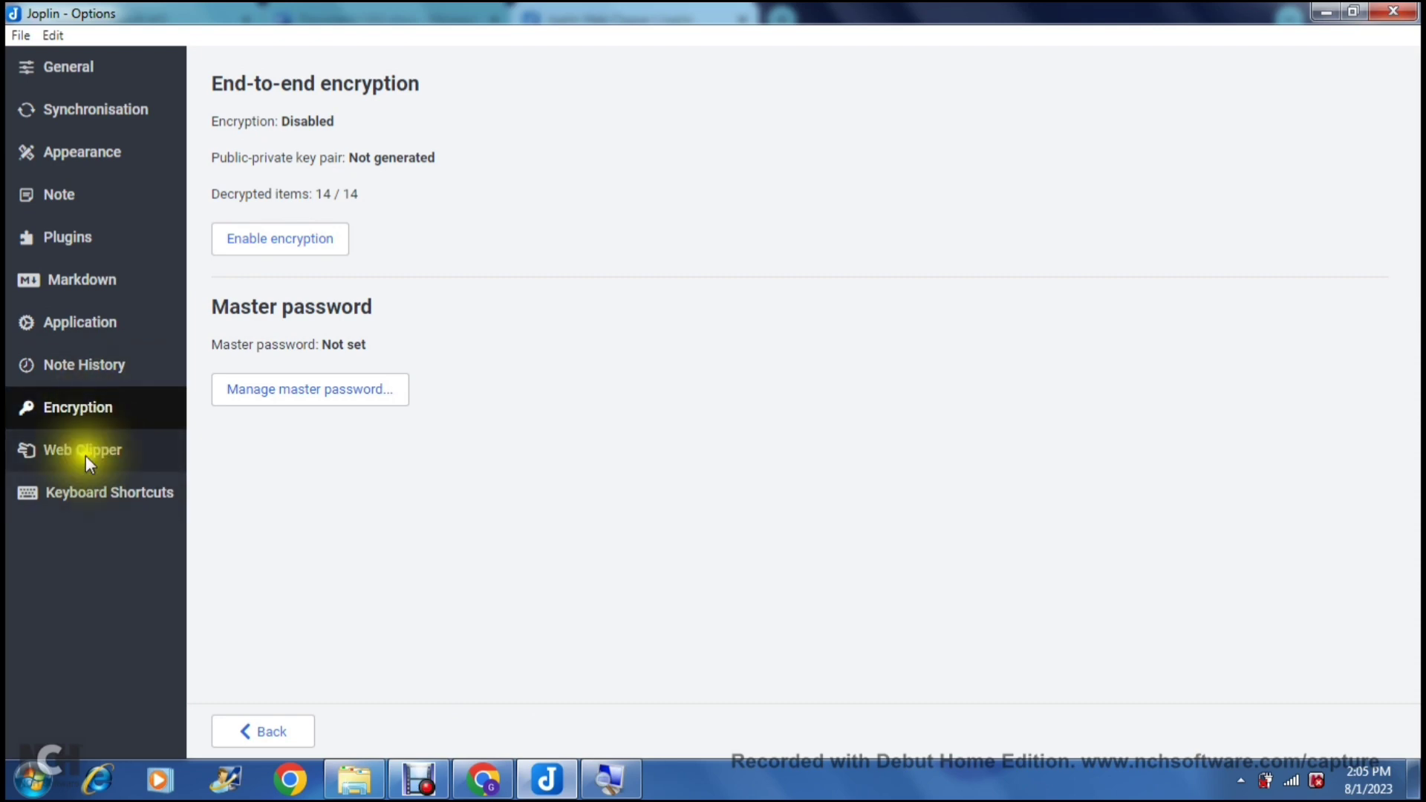
left_click(86, 483)
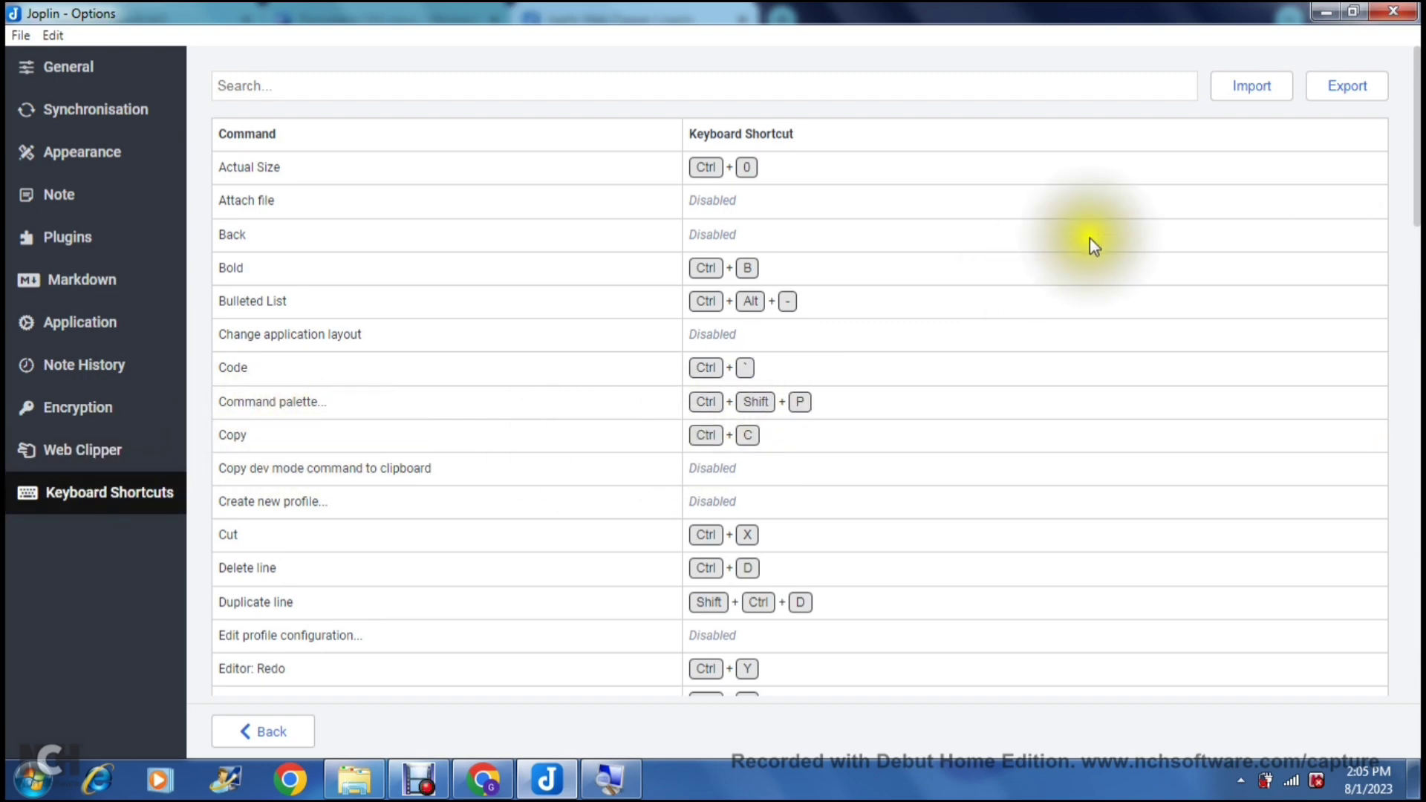
left_click_drag(1419, 130, 1414, 89)
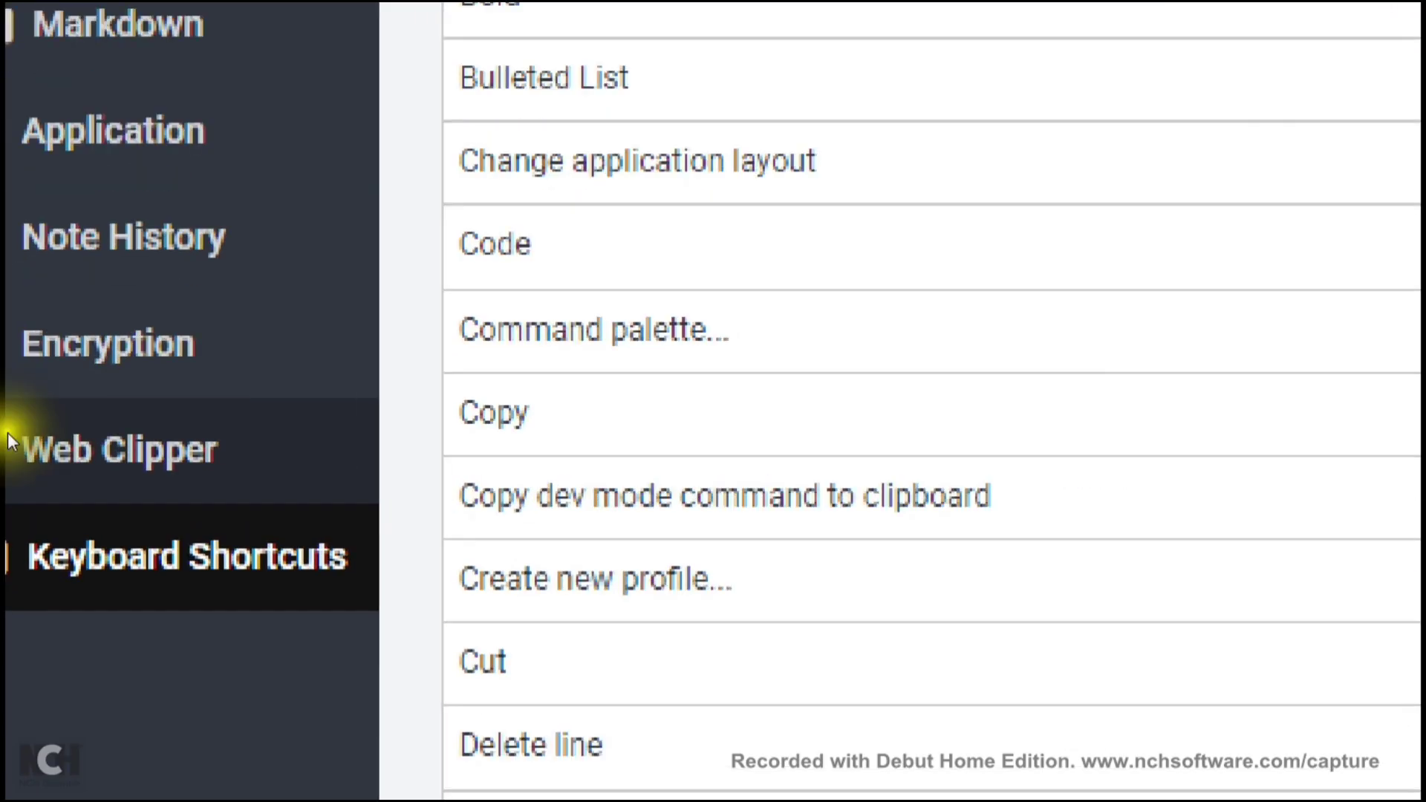
- Open the Web Clipper options and read through the service, browser extension and authorisation token sections
left_click(27, 432)
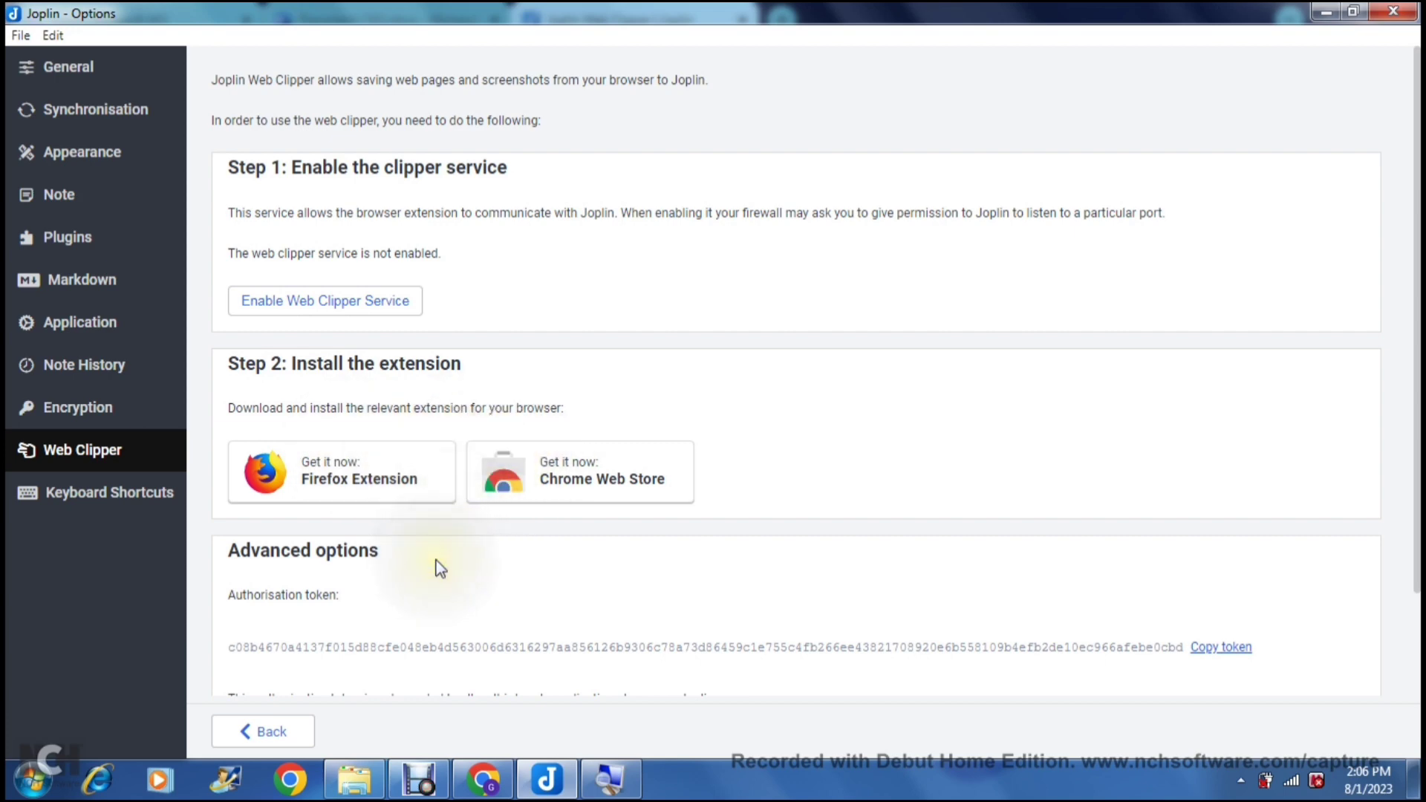
scroll(450, 576, "down", 3)
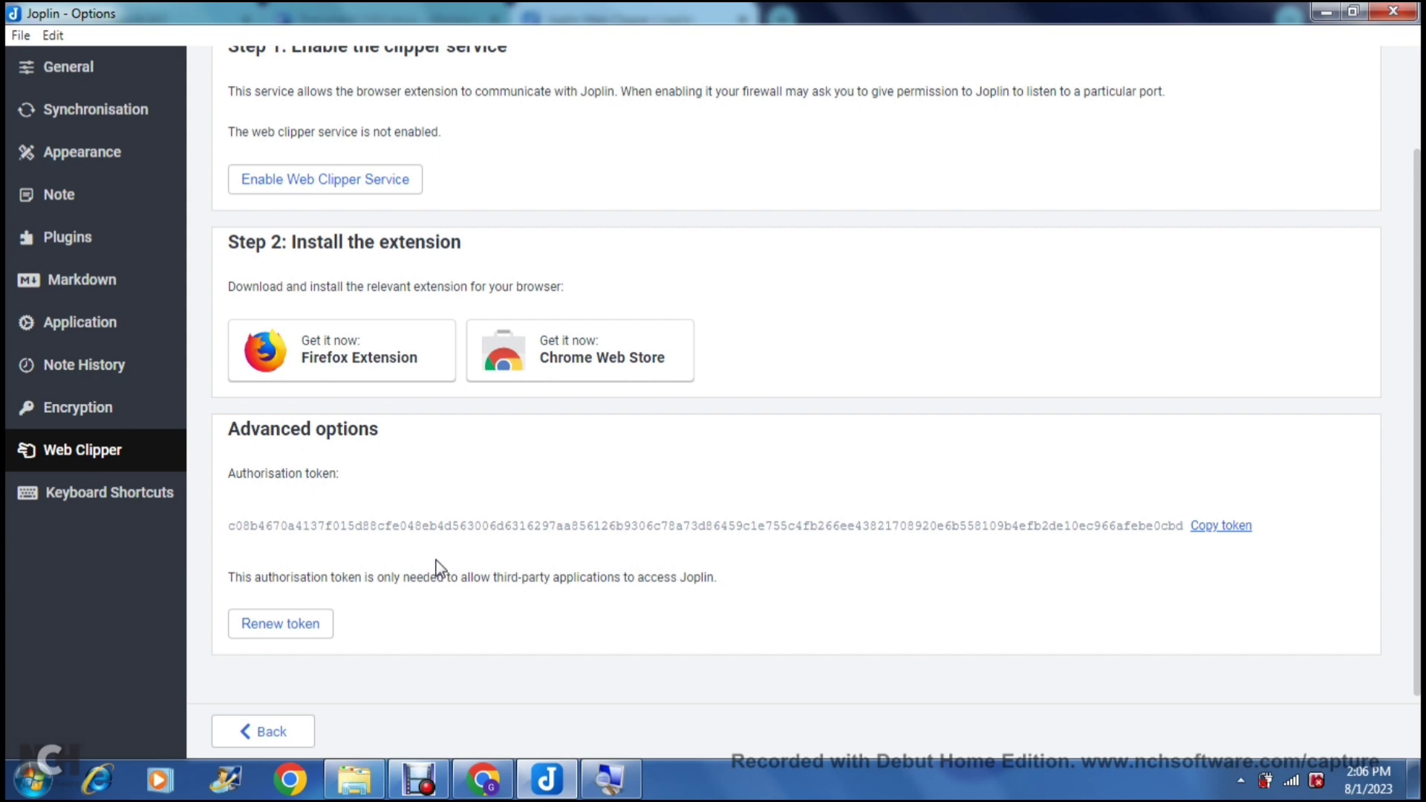
- Add the Joplin Web Clipper extension to Chrome from its web store page, dismiss the notice and close the store page
scroll(438, 568, "up", 3)
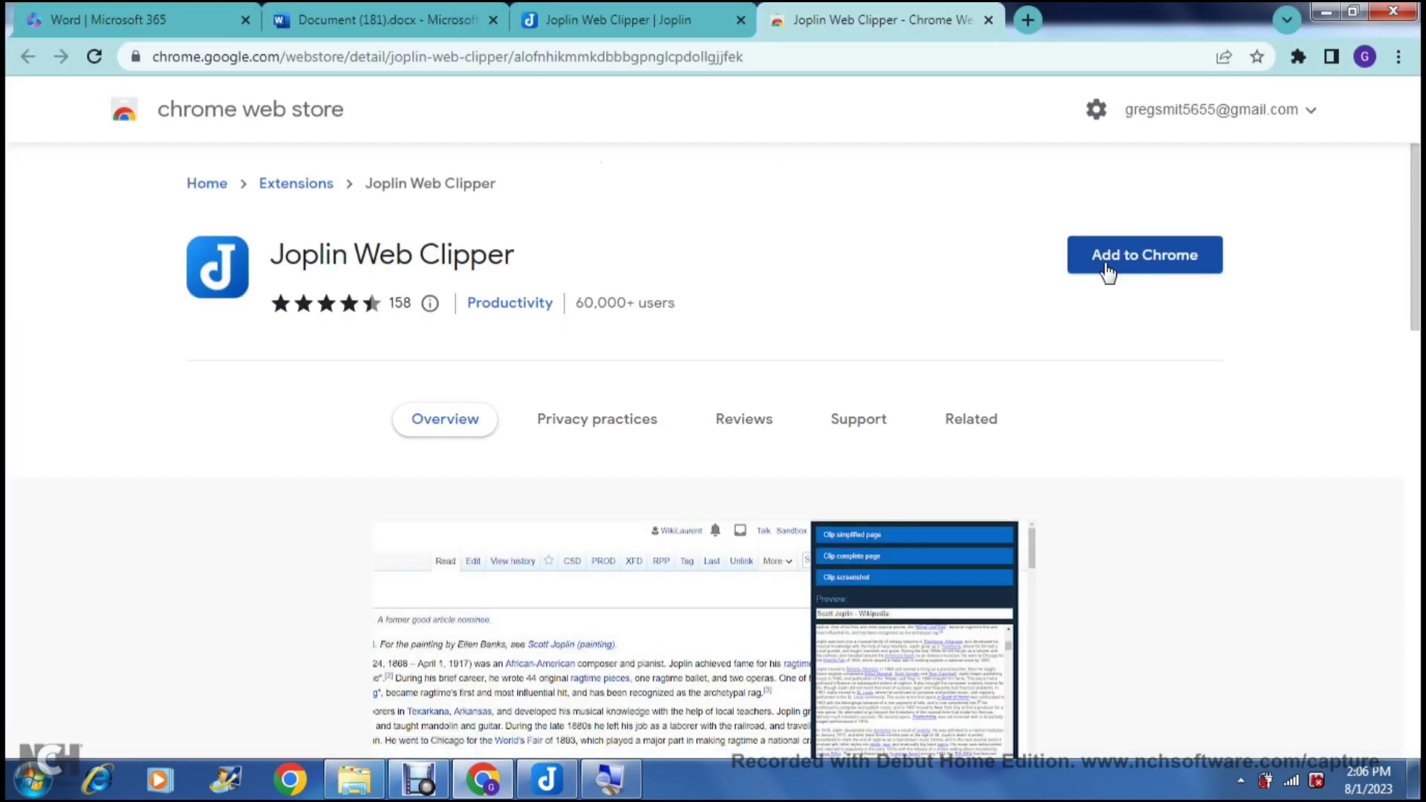
left_click(1101, 266)
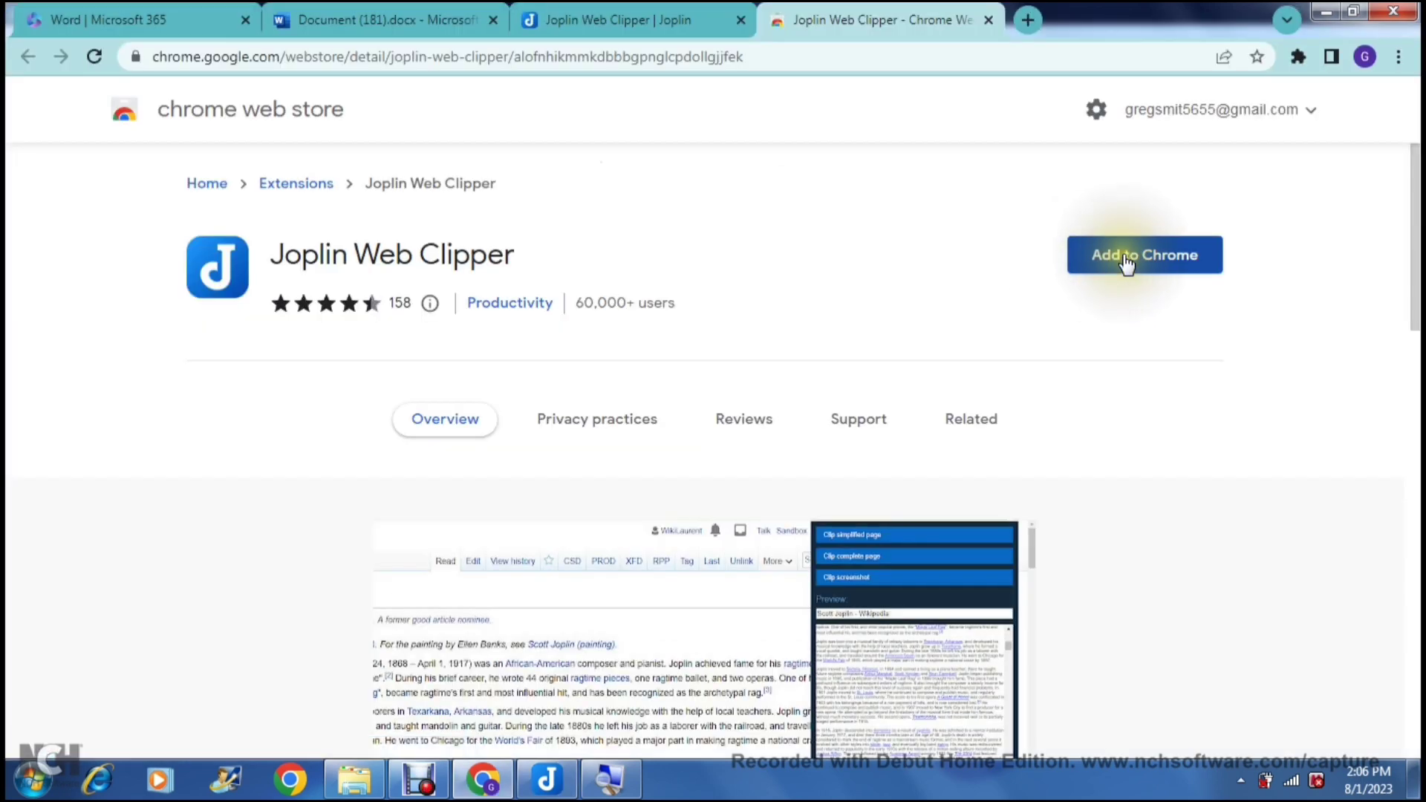
left_click(1126, 260)
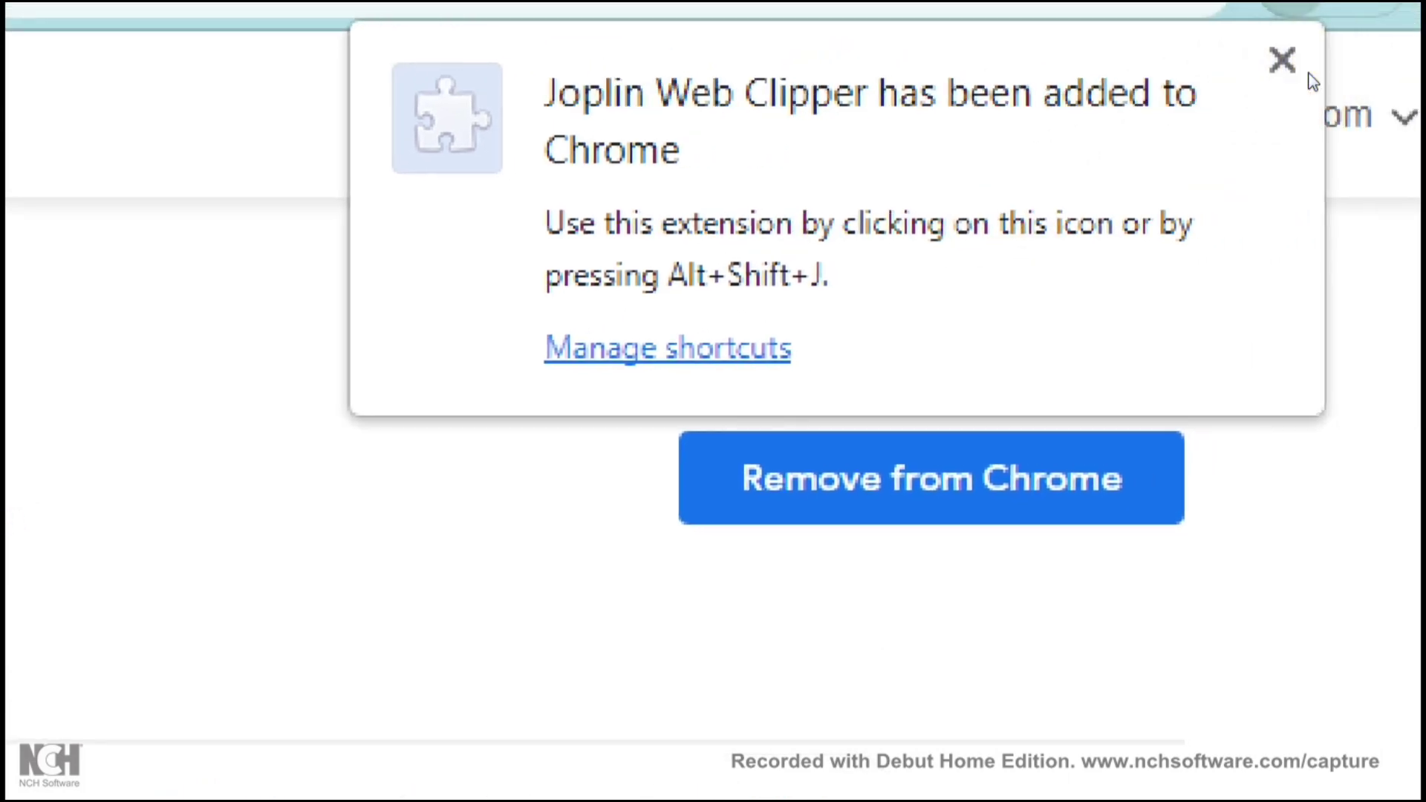
left_click(1259, 91)
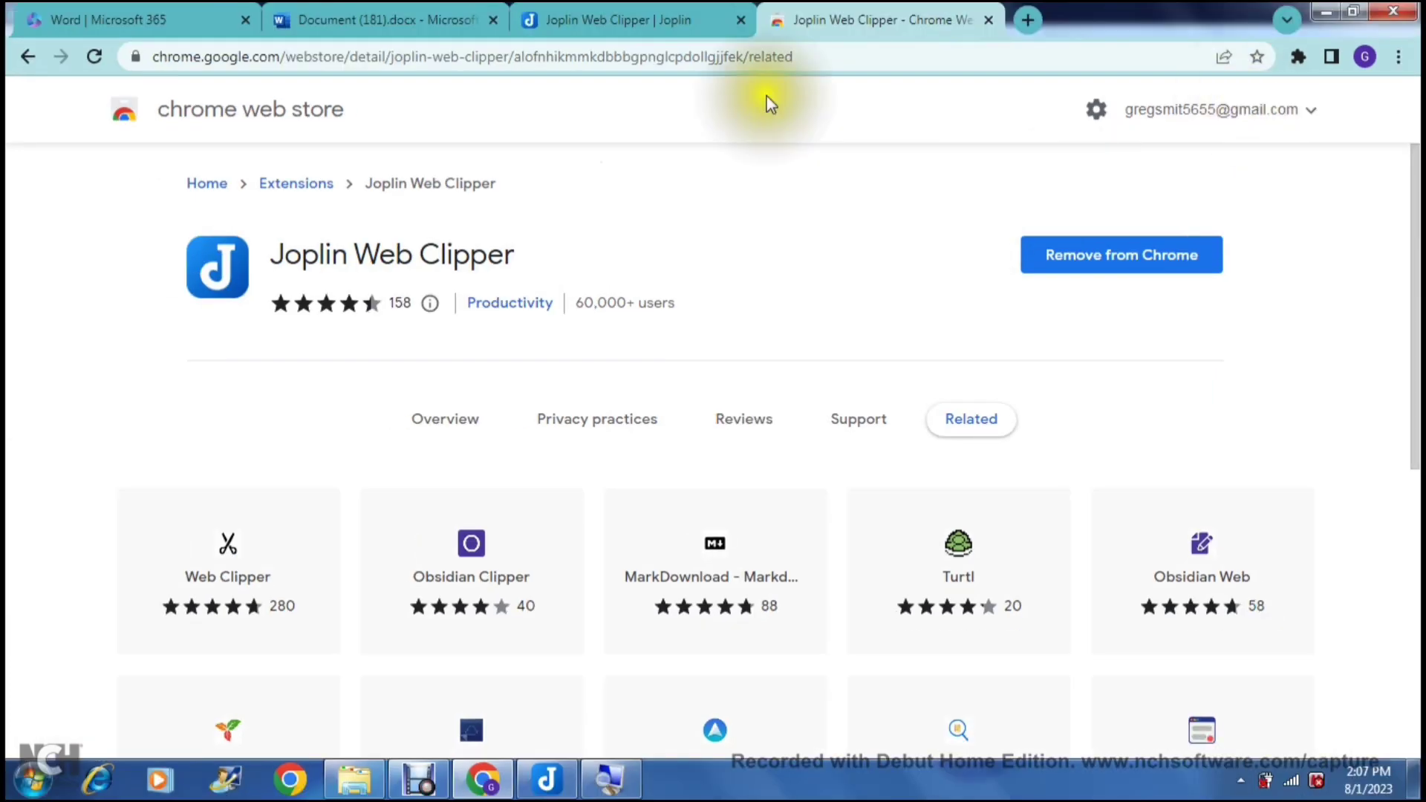
left_click(988, 20)
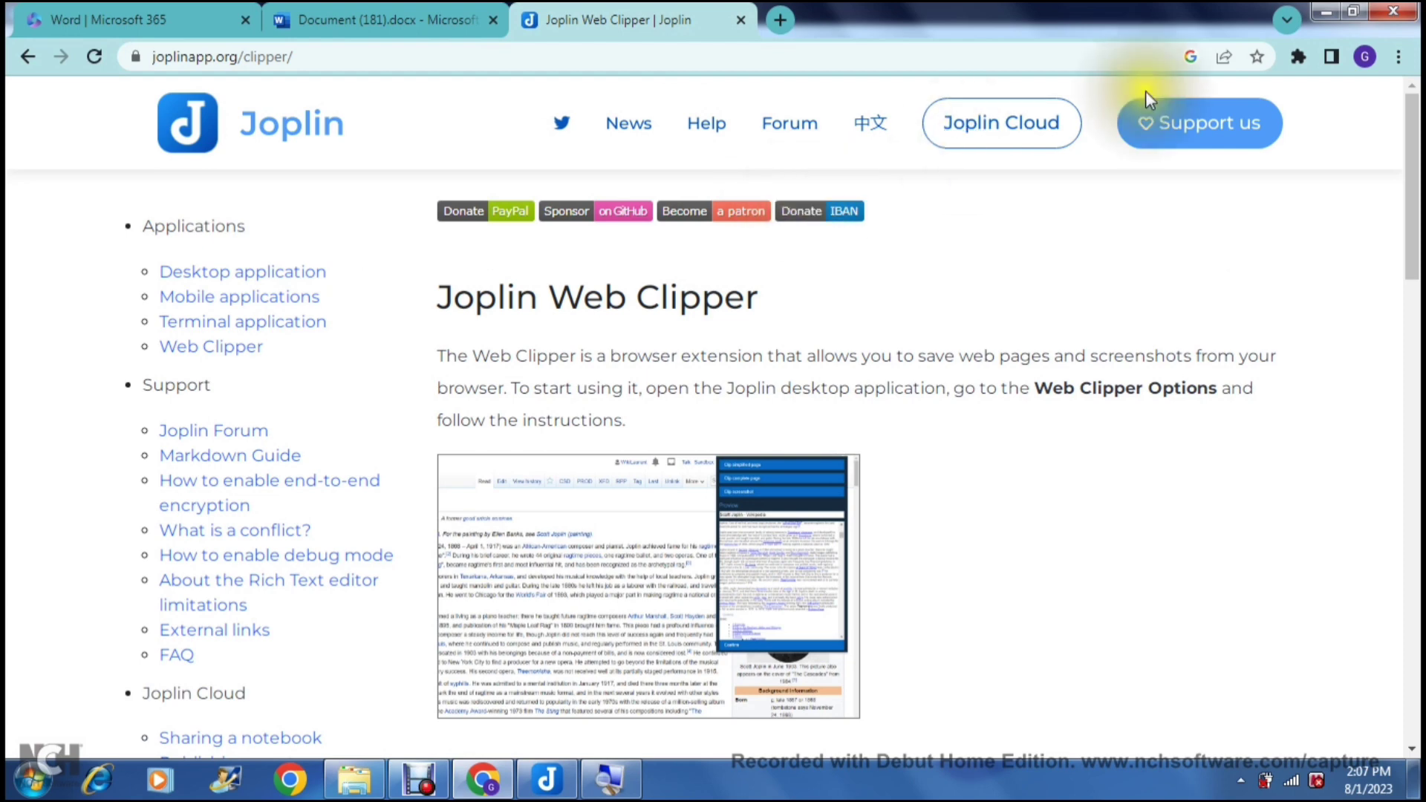
- Pin the Joplin Web Clipper among the browser's extensions and open the clipper on the Joplin page
left_click(1296, 60)
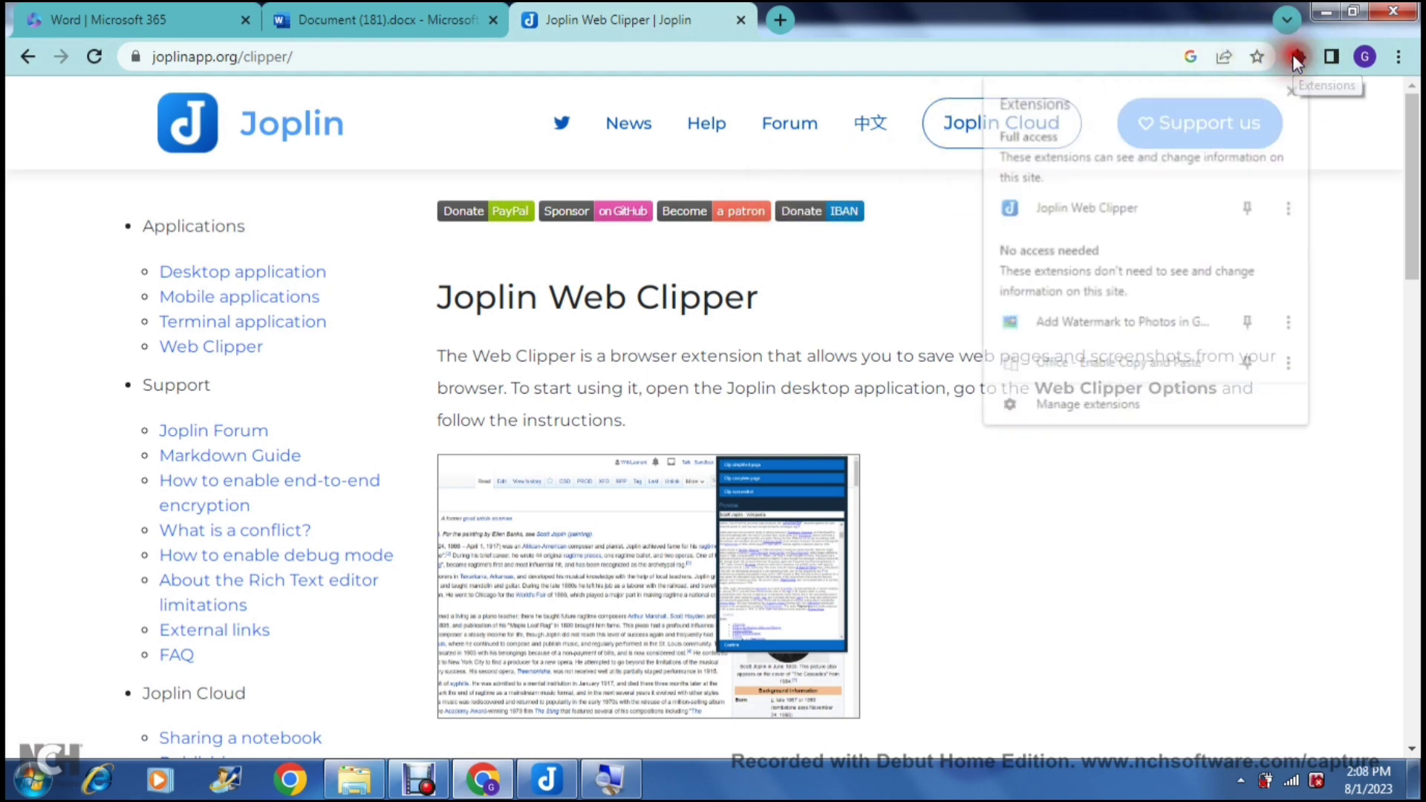
left_click(1133, 211)
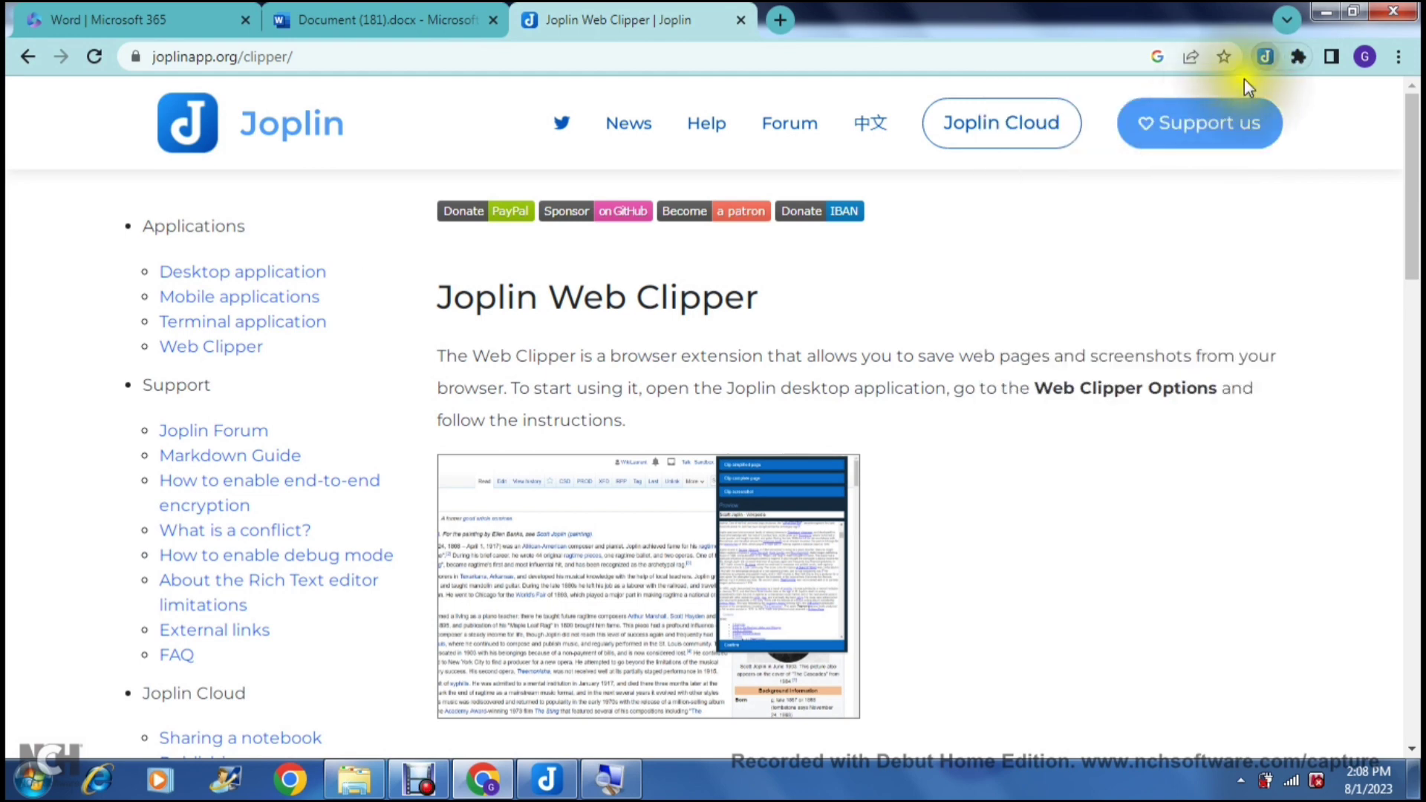
left_click(1265, 58)
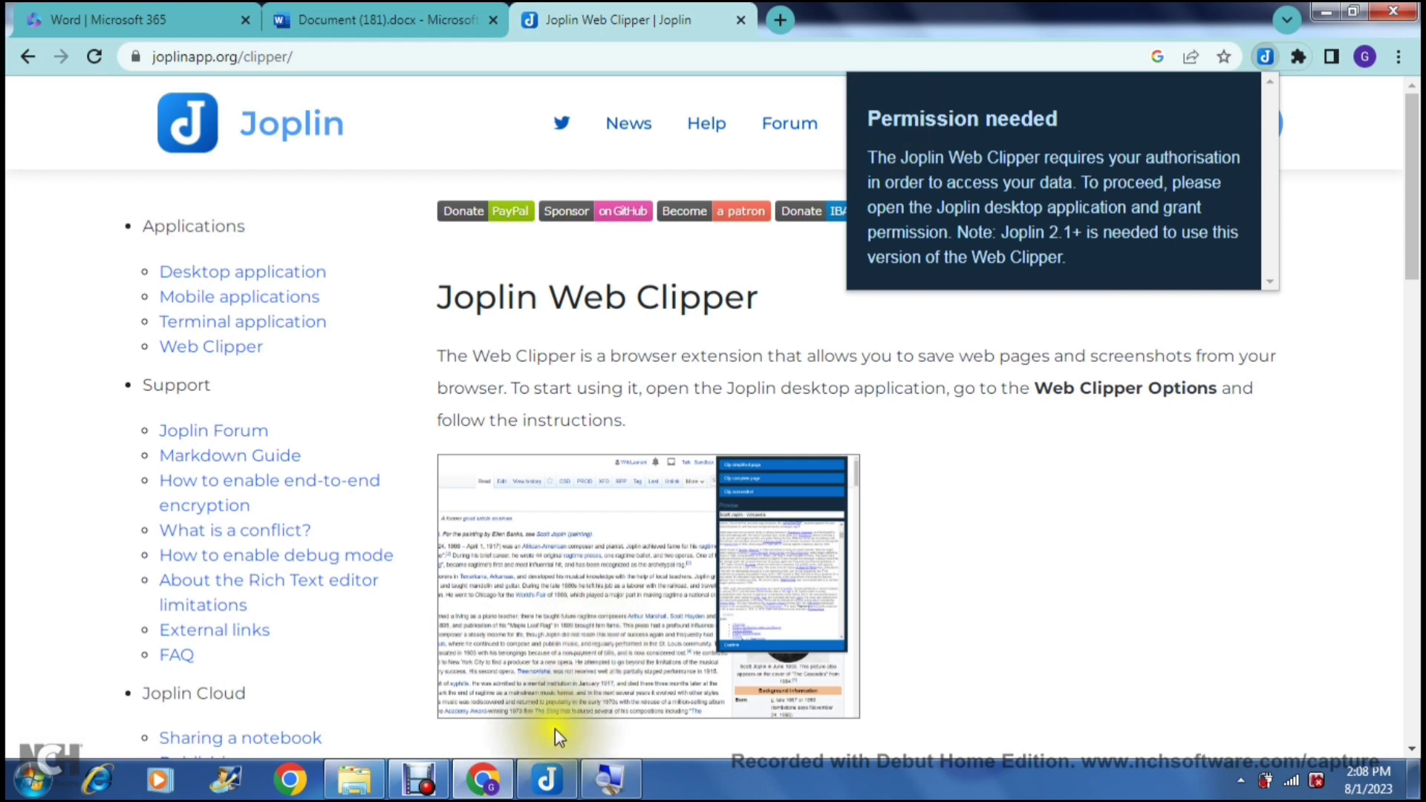
- Switch to Joplin, grant the Web Clipper authorisation to access the data, and close Joplin
left_click(548, 789)
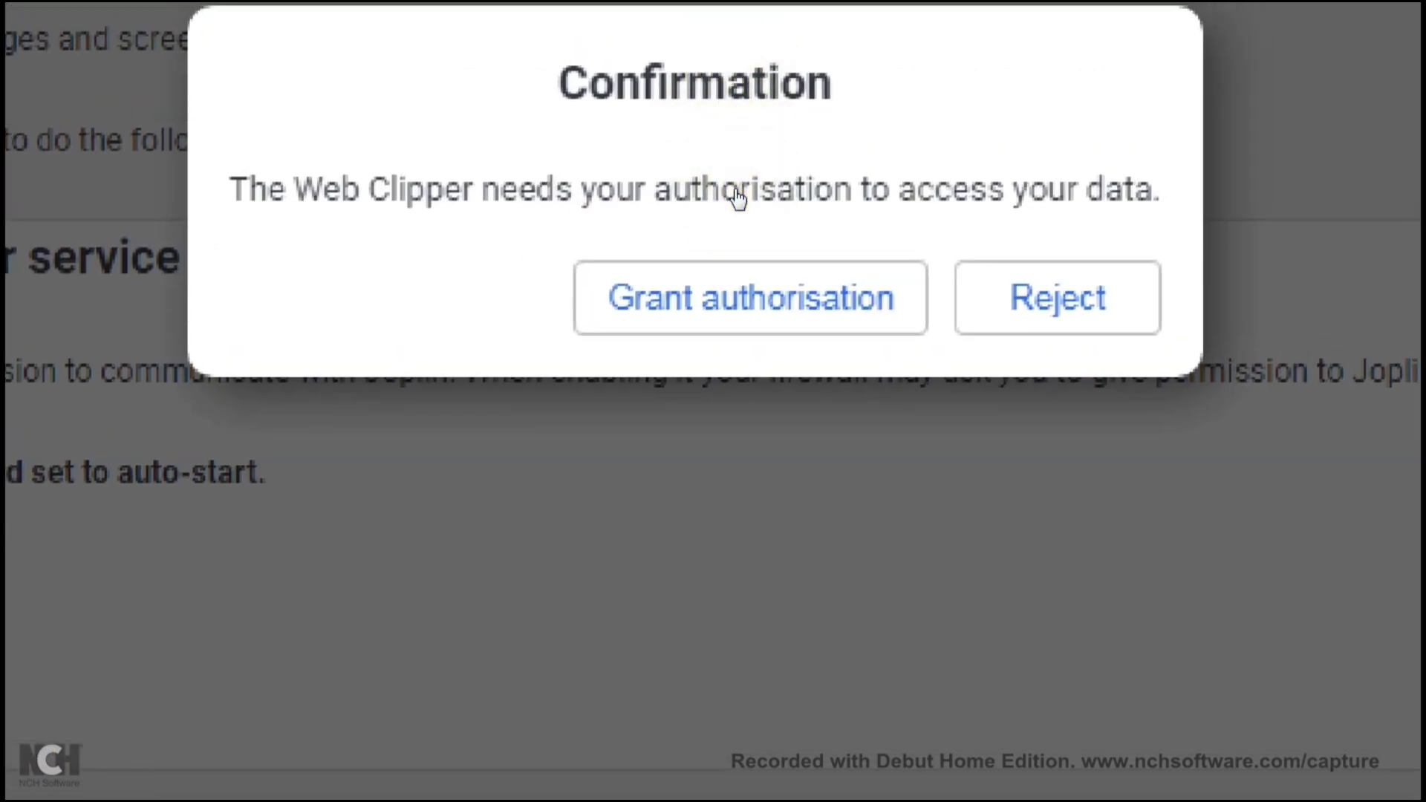
left_click(749, 308)
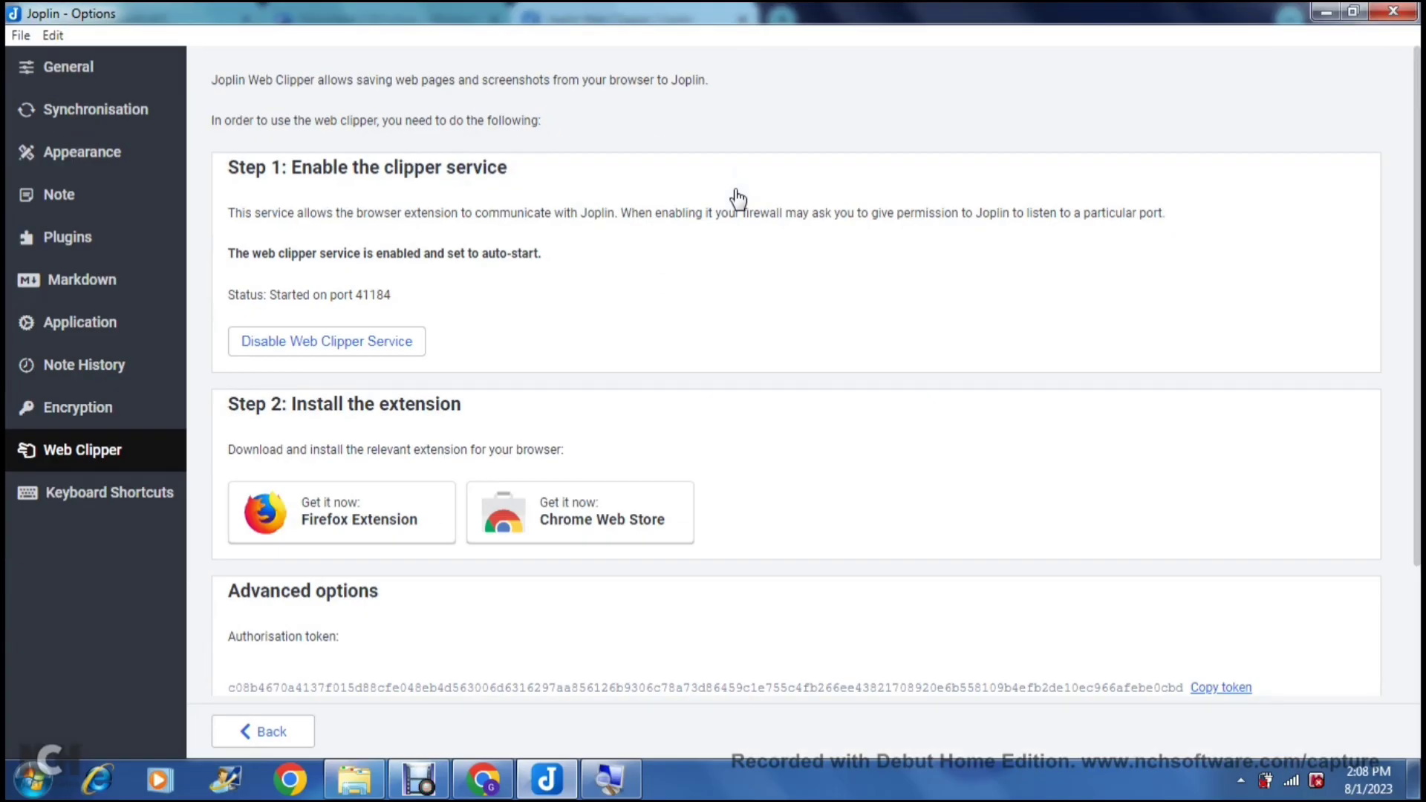
left_click(20, 39)
left_click(33, 60)
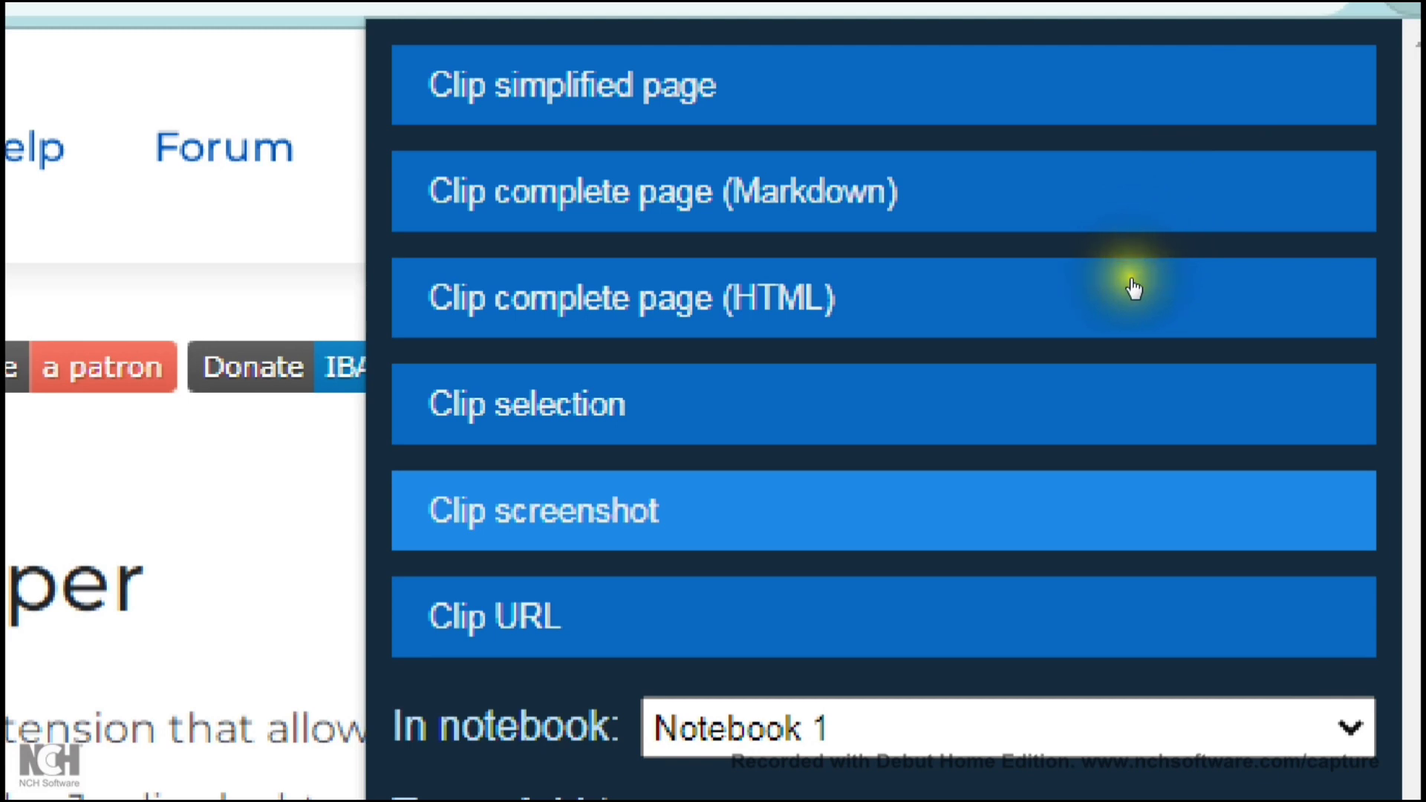
- Select Notebook 1 as the destination for clips in the Web Clipper and close the clipper
key("Tab")
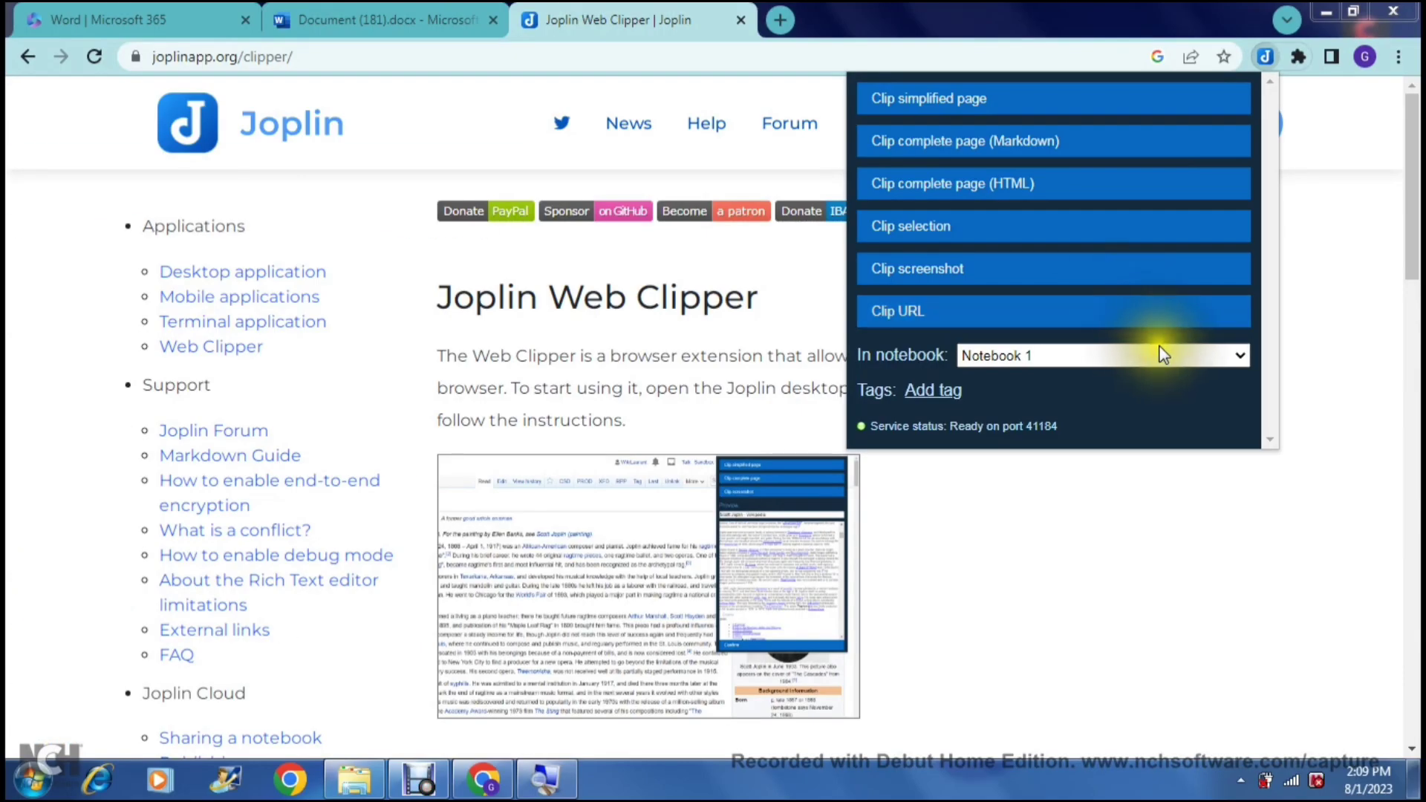
left_click(1153, 712)
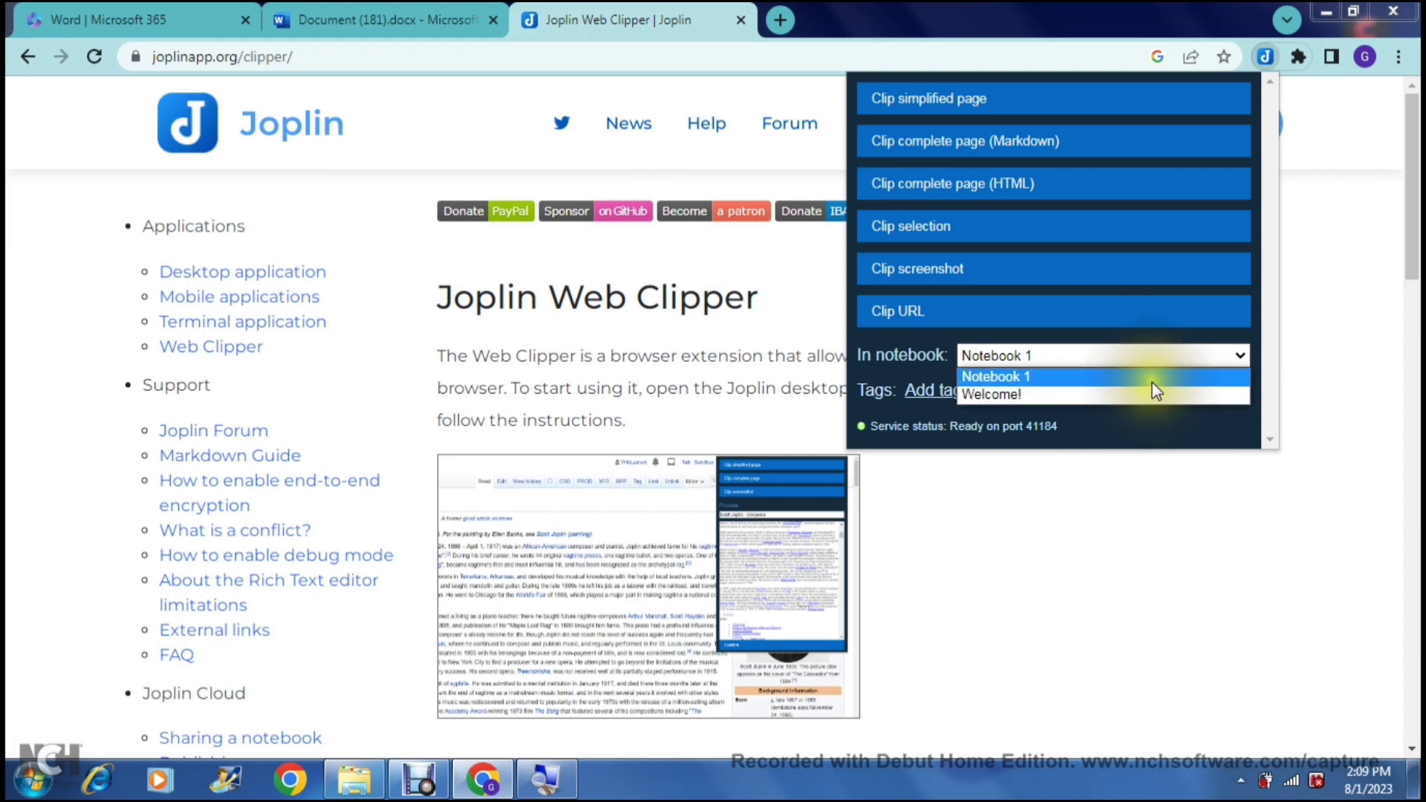
left_click(1151, 375)
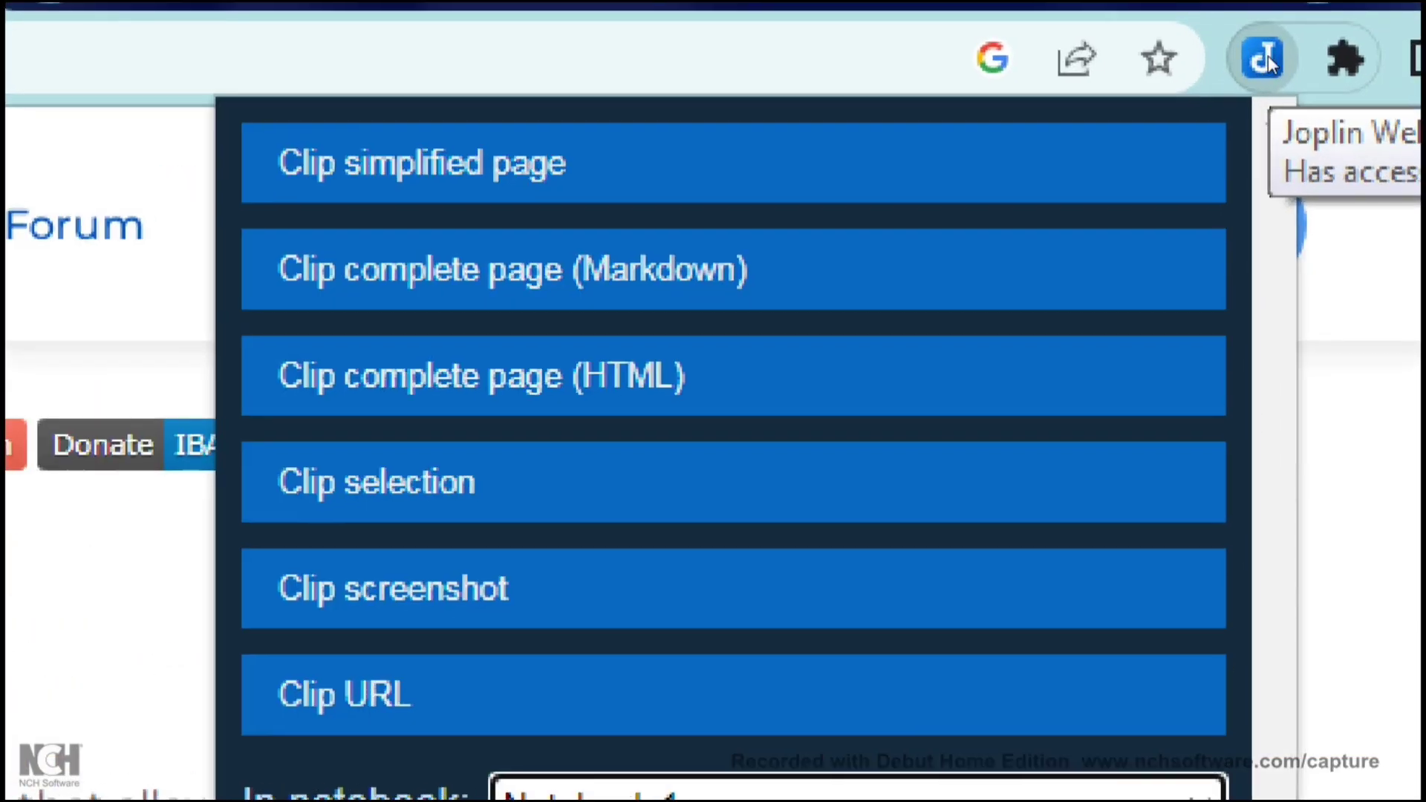
left_click(1268, 56)
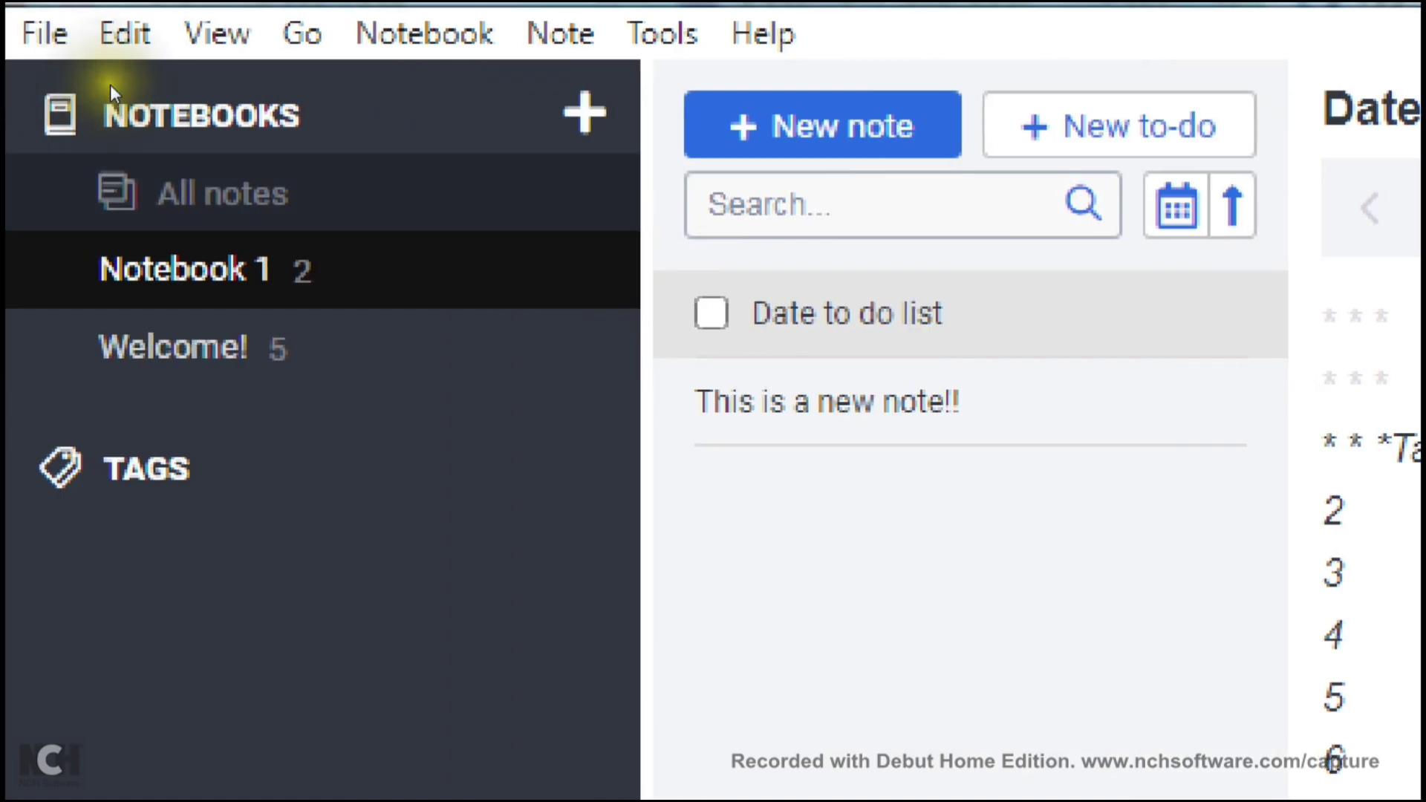
- Collapse the notebook list in Joplin and start a new notebook titled "Project Photography"
left_click(205, 66)
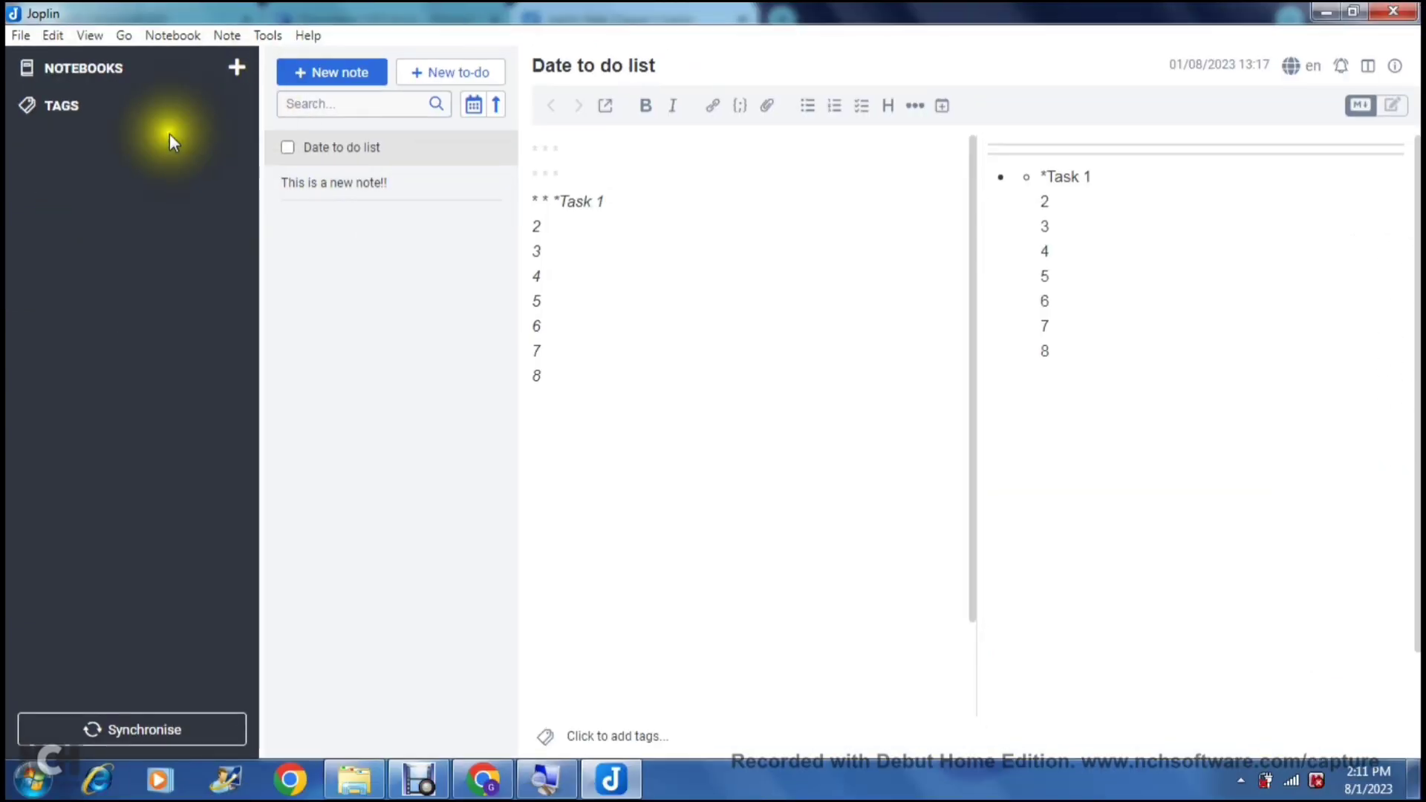
left_click(237, 67)
left_click(559, 191)
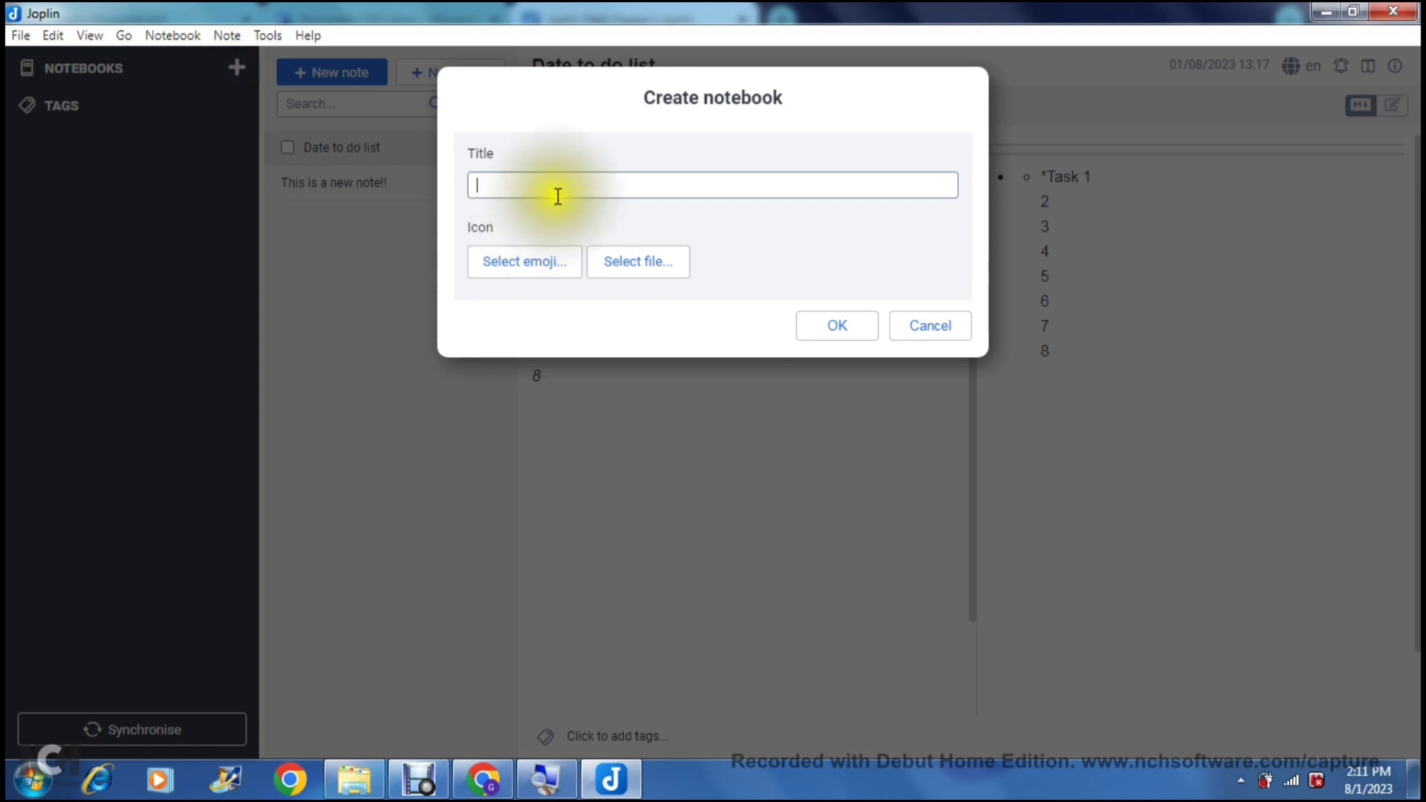
type("Not")
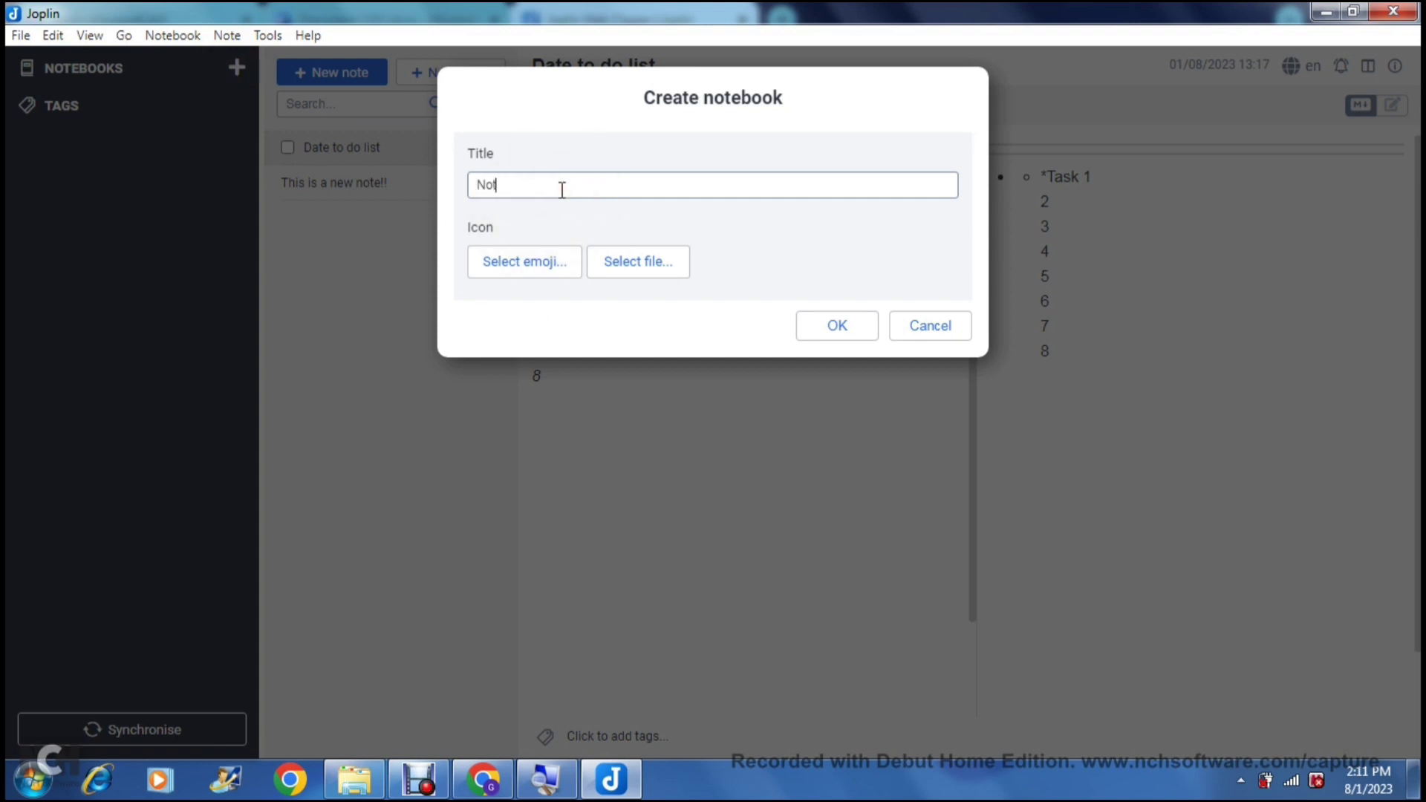
type("ebook Wor")
key("BackSpace")
key("BackSpace")
key("BackSpace")
key("BackSpace")
key("BackSpace")
key("BackSpace")
key("BackSpace")
key("BackSpace")
key("BackSpace")
key("BackSpace")
key("BackSpace")
key("BackSpace")
type("Photography")
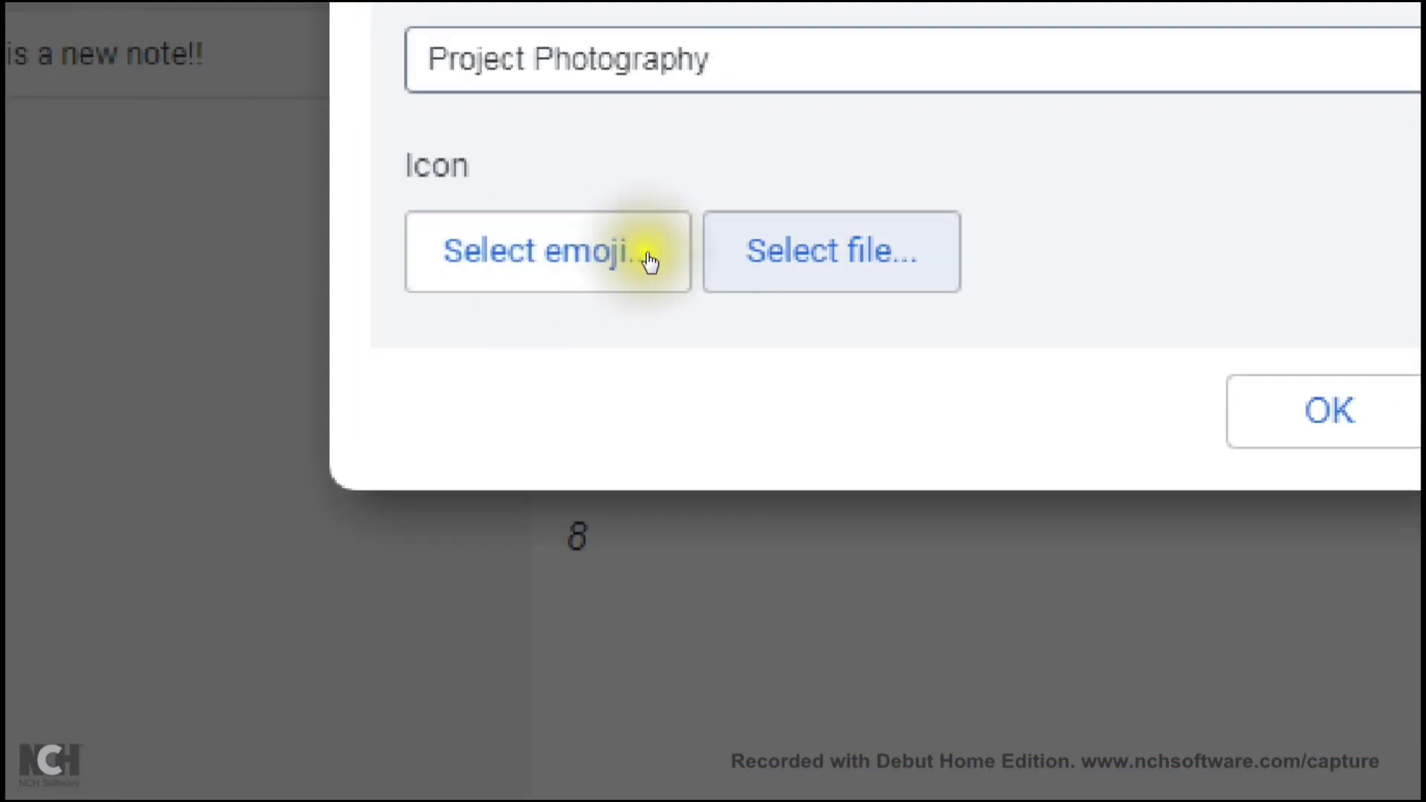
- Choose a smiley emoji as the notebook's icon, confirm its creation and expand the notebook list
left_click(496, 267)
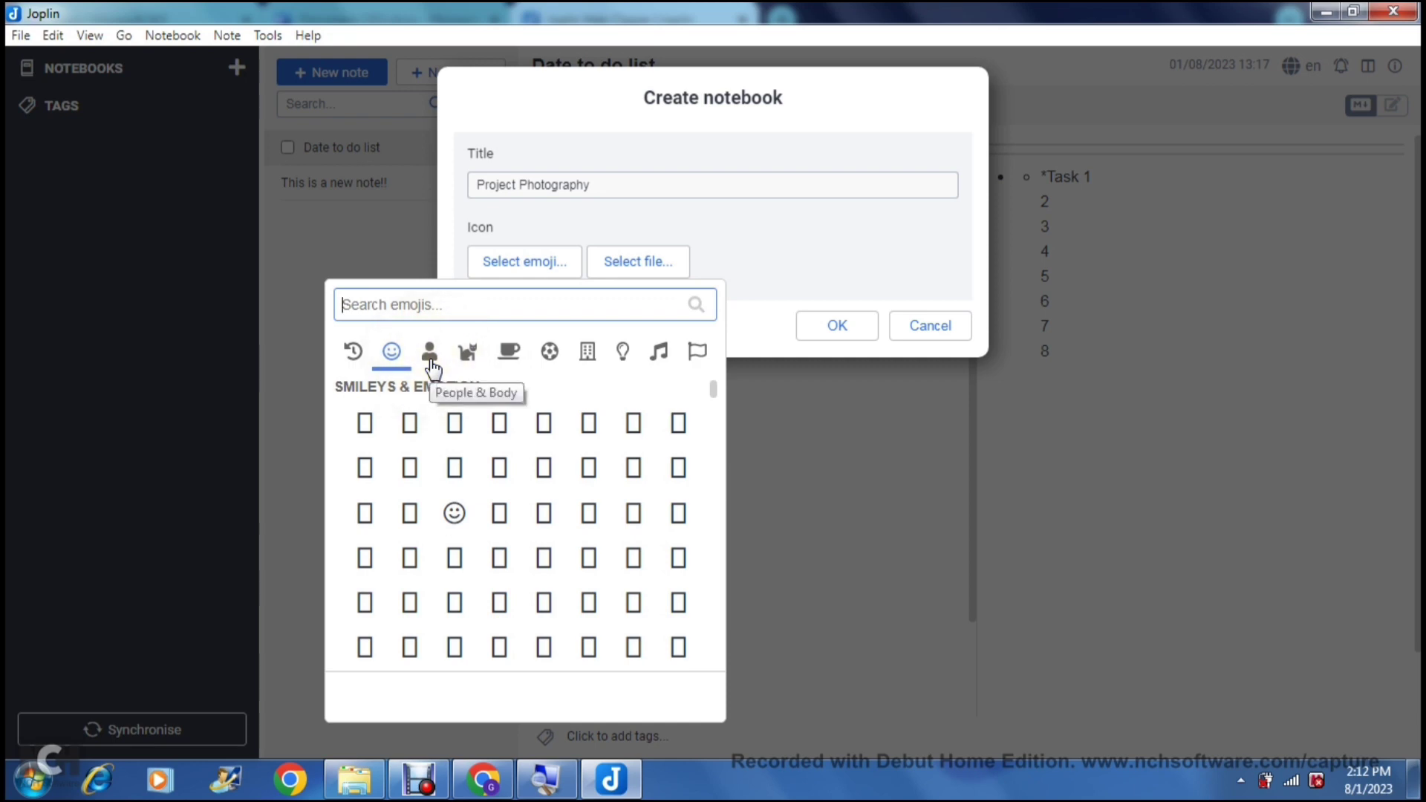
left_click(454, 513)
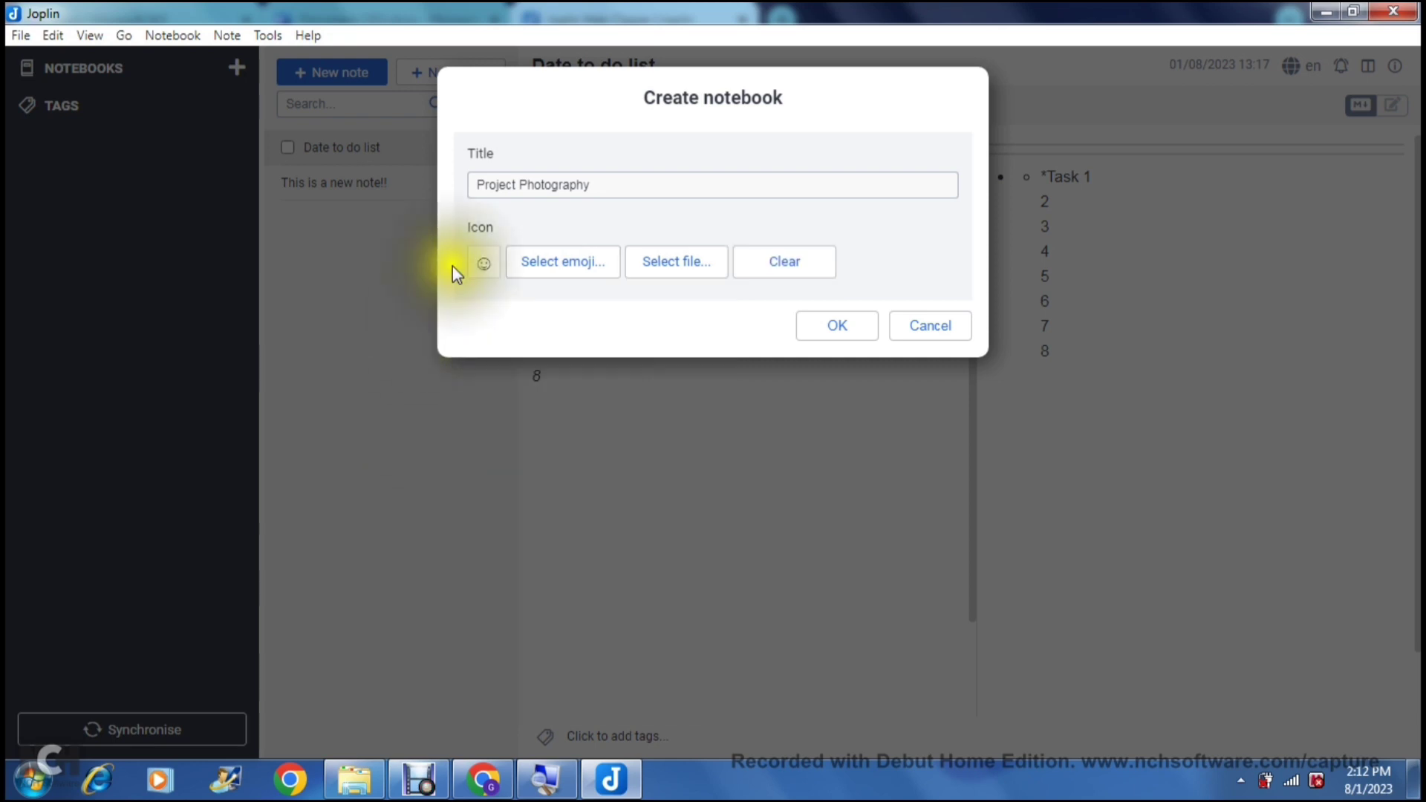
left_click(817, 327)
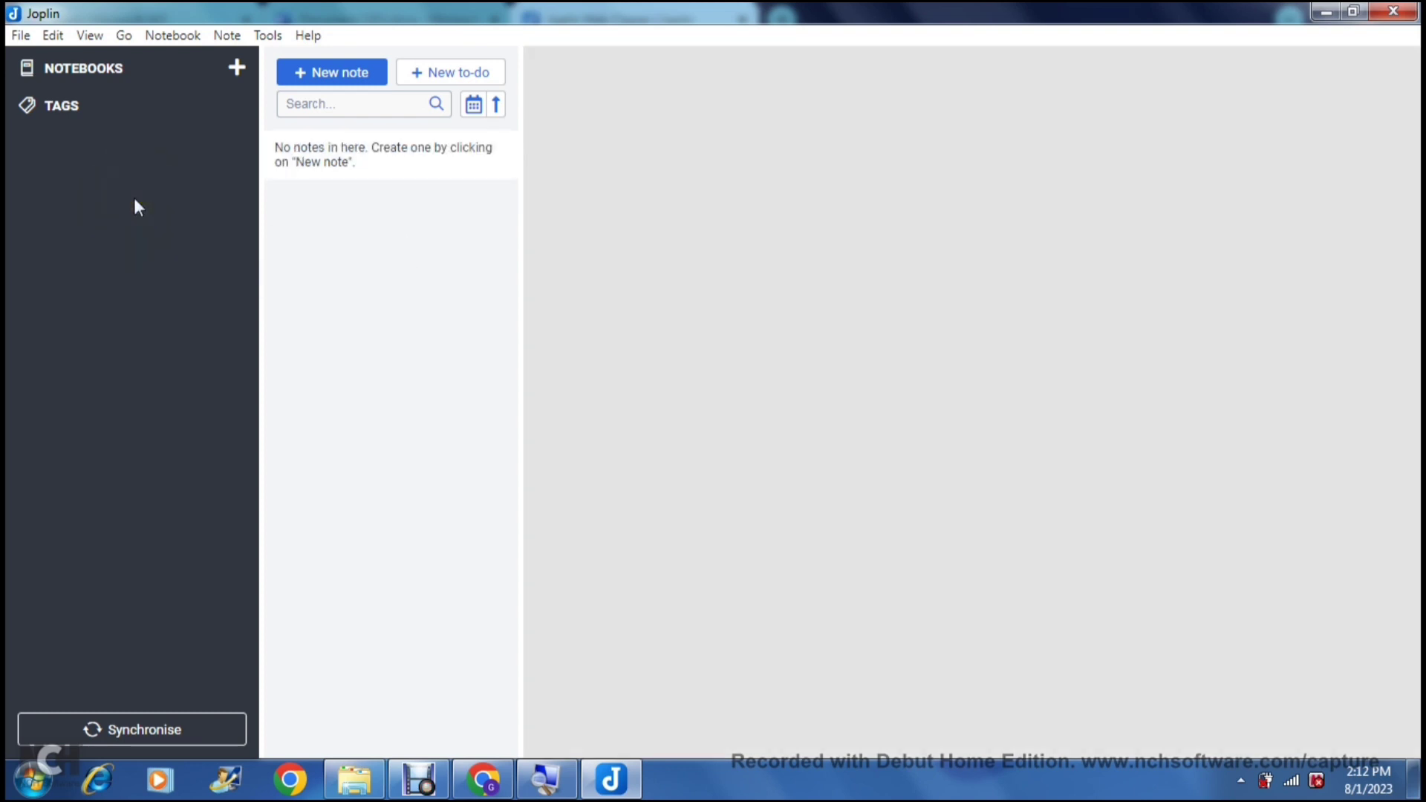
left_click(93, 68)
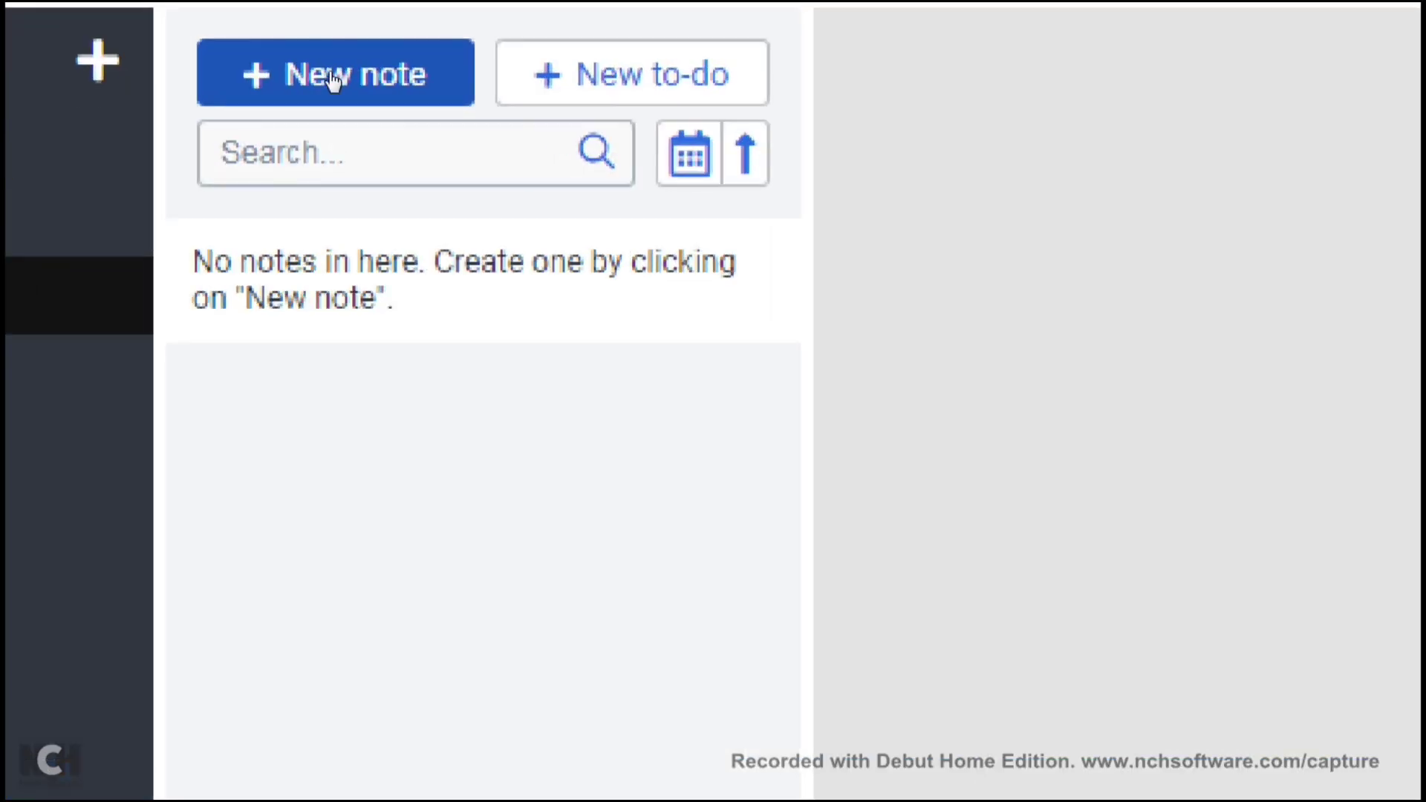
- Create a note titled "Note 1" in Project Photography and paste the copied electrical panel repair article into its body
left_click(332, 79)
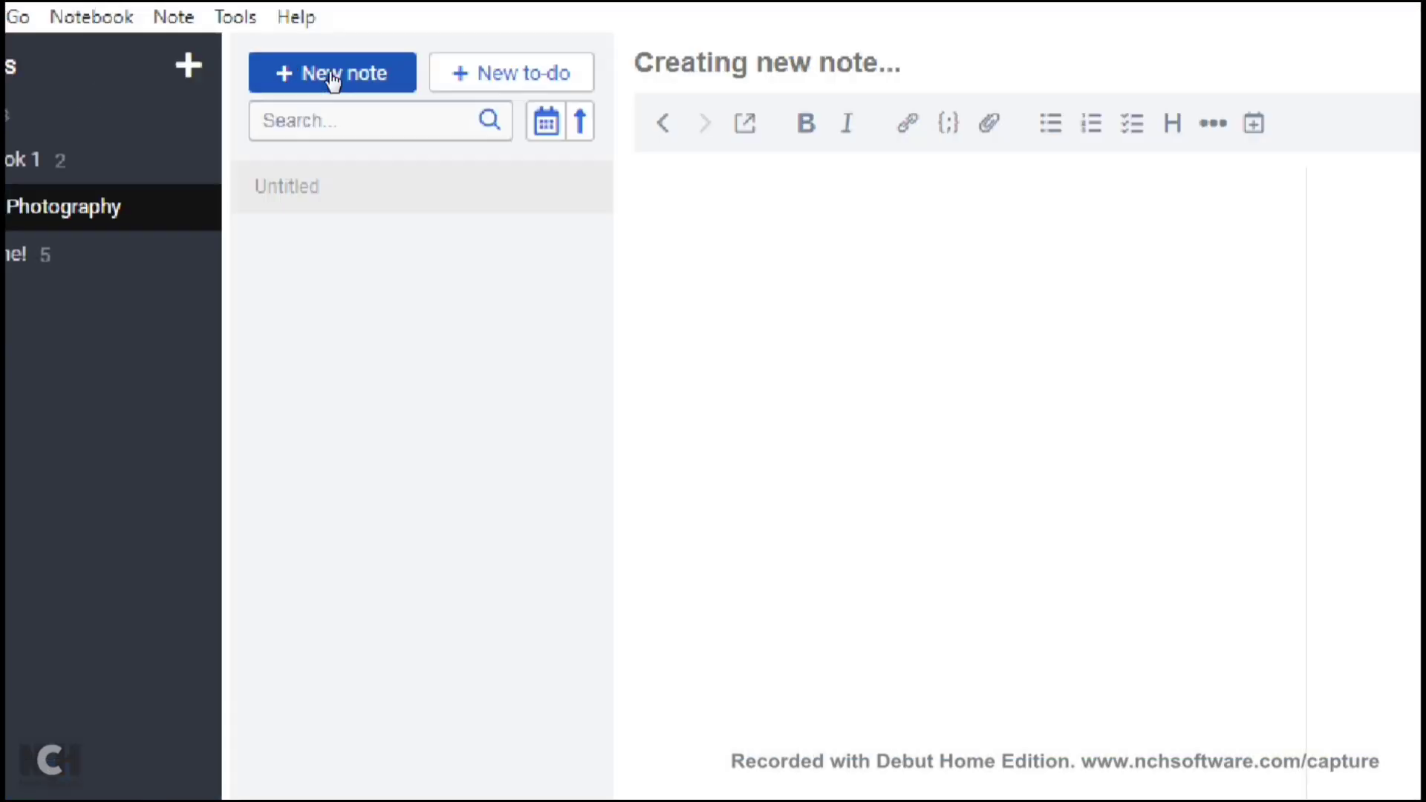
left_click(663, 65)
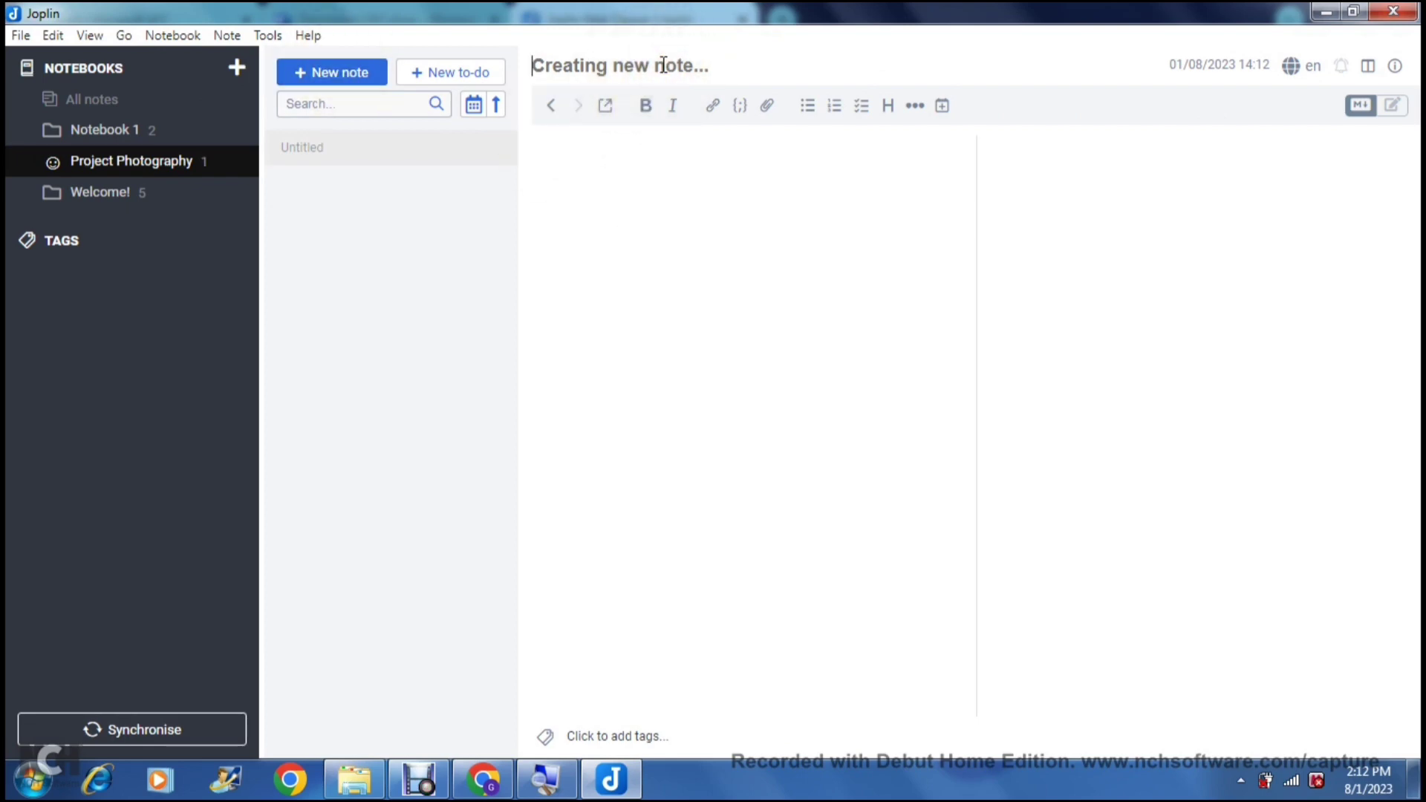
type("Note 1")
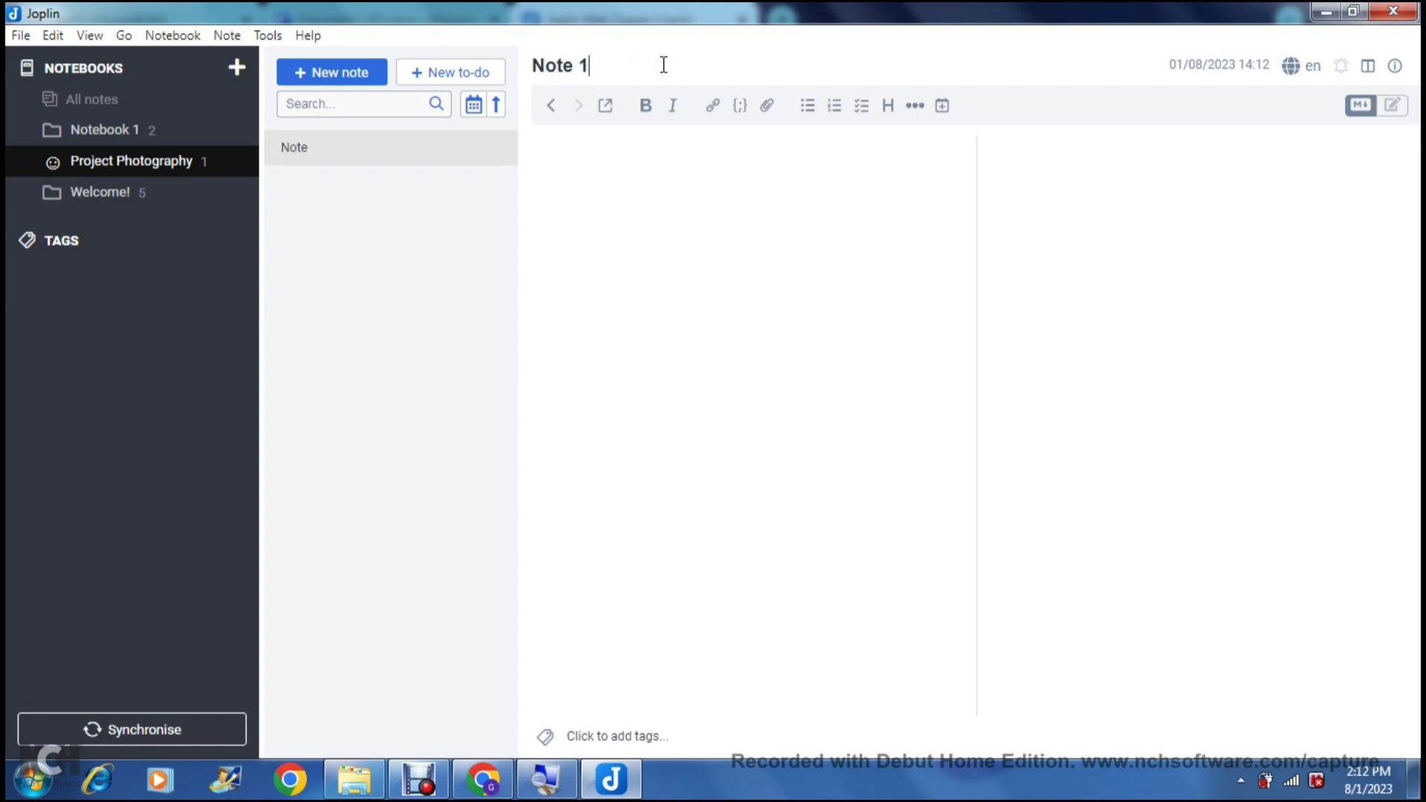
left_click(603, 183)
key("ctrl+v")
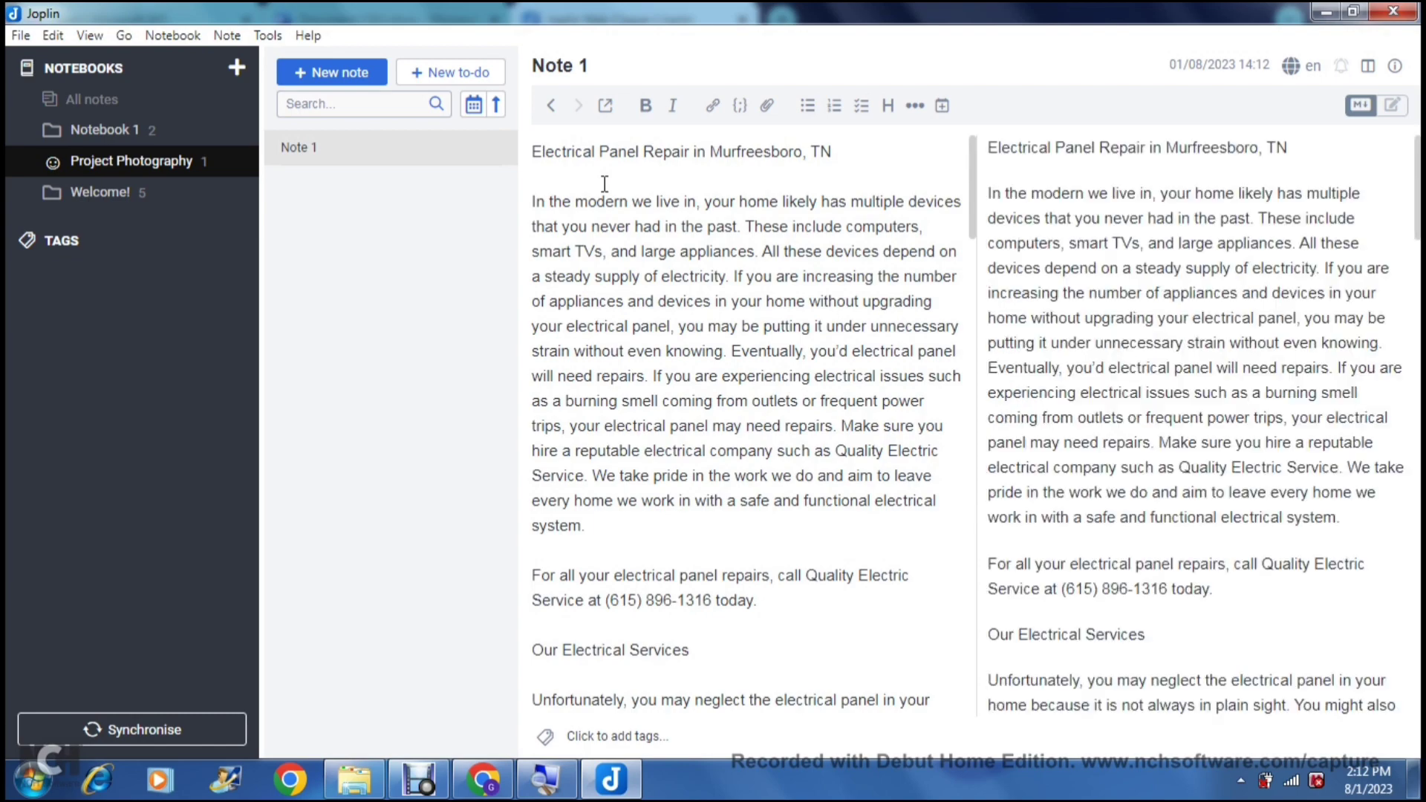
- Cycle Note 1 through the available editor layouts and finish in the editor-only view without the preview
left_click(975, 161)
left_click_drag(974, 159, 955, 126)
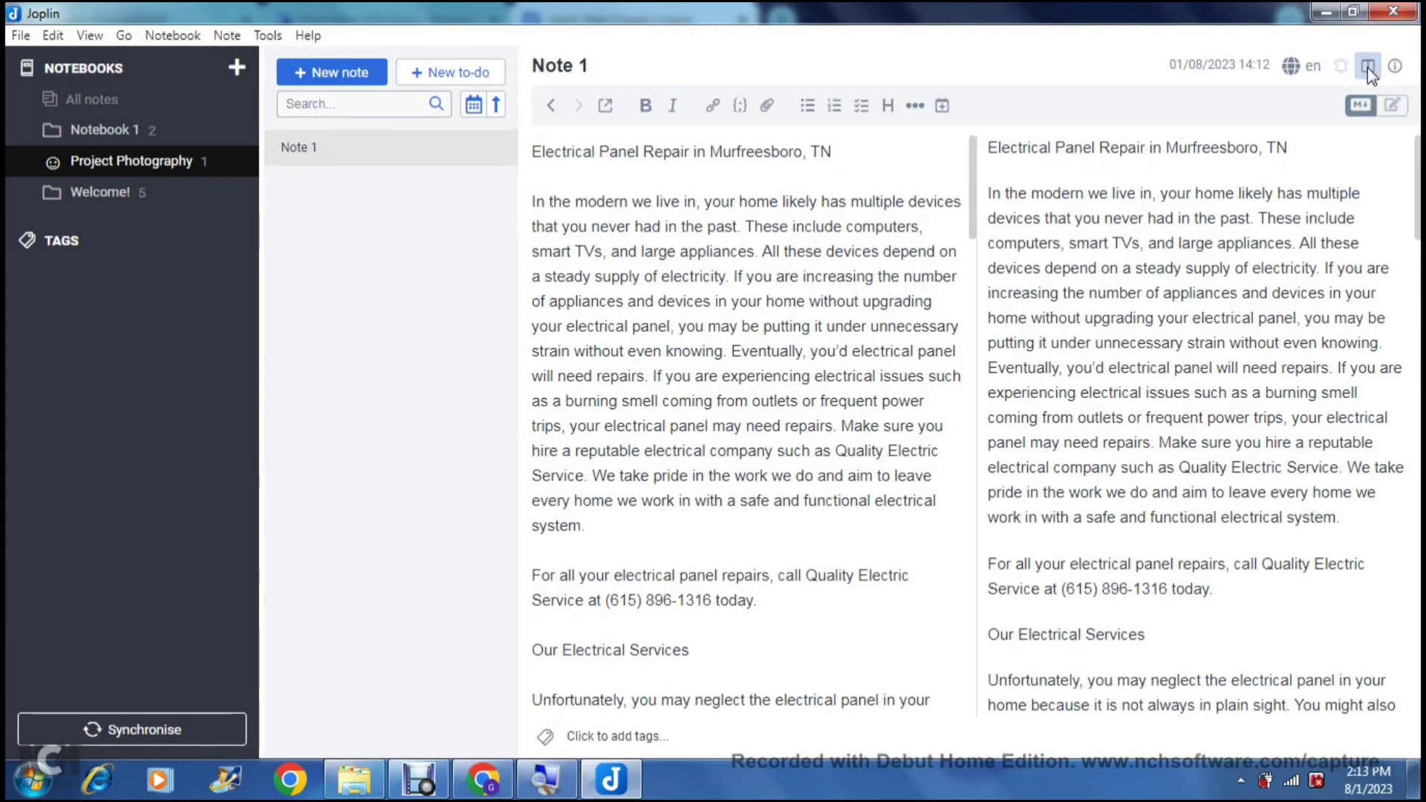
left_click(1287, 65)
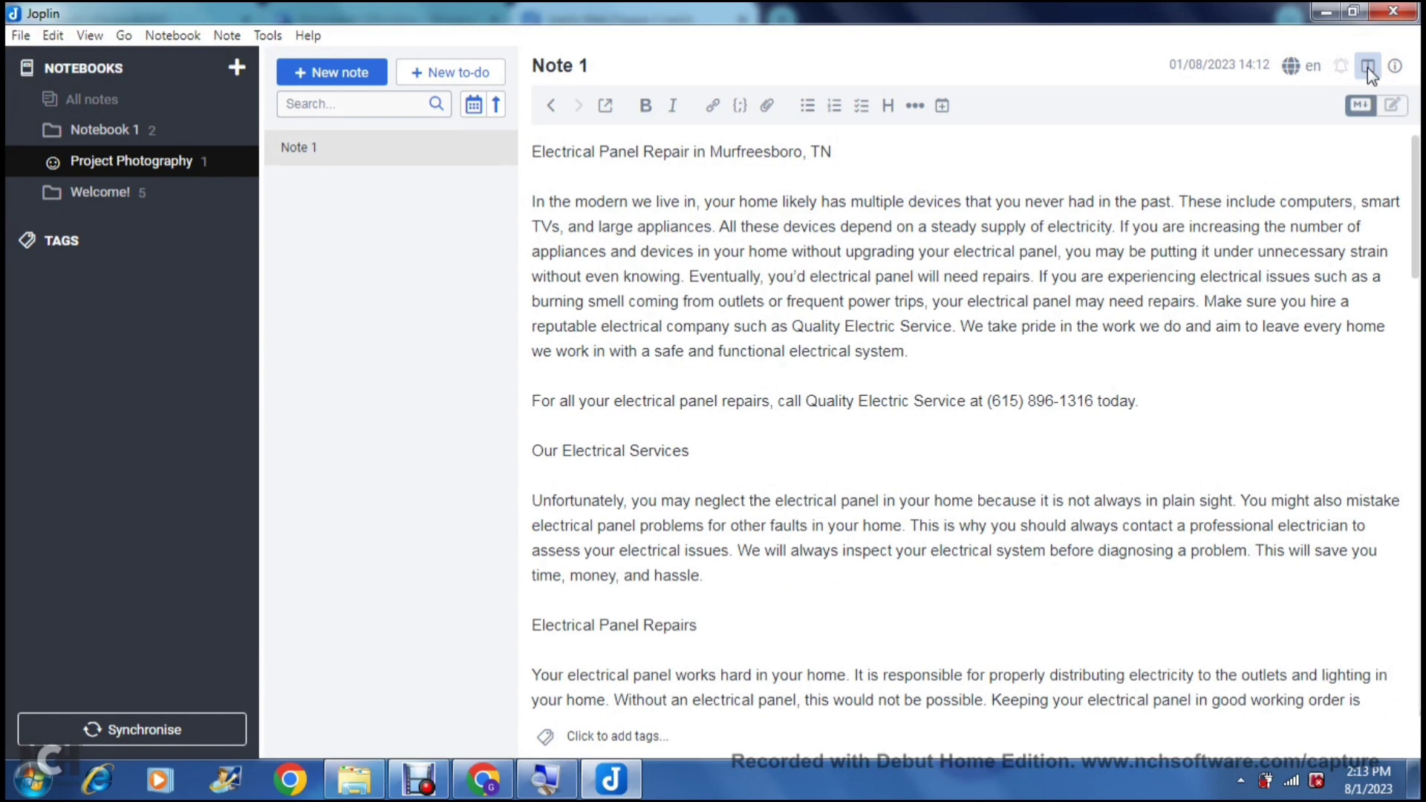
left_click(1367, 67)
left_click(1367, 67)
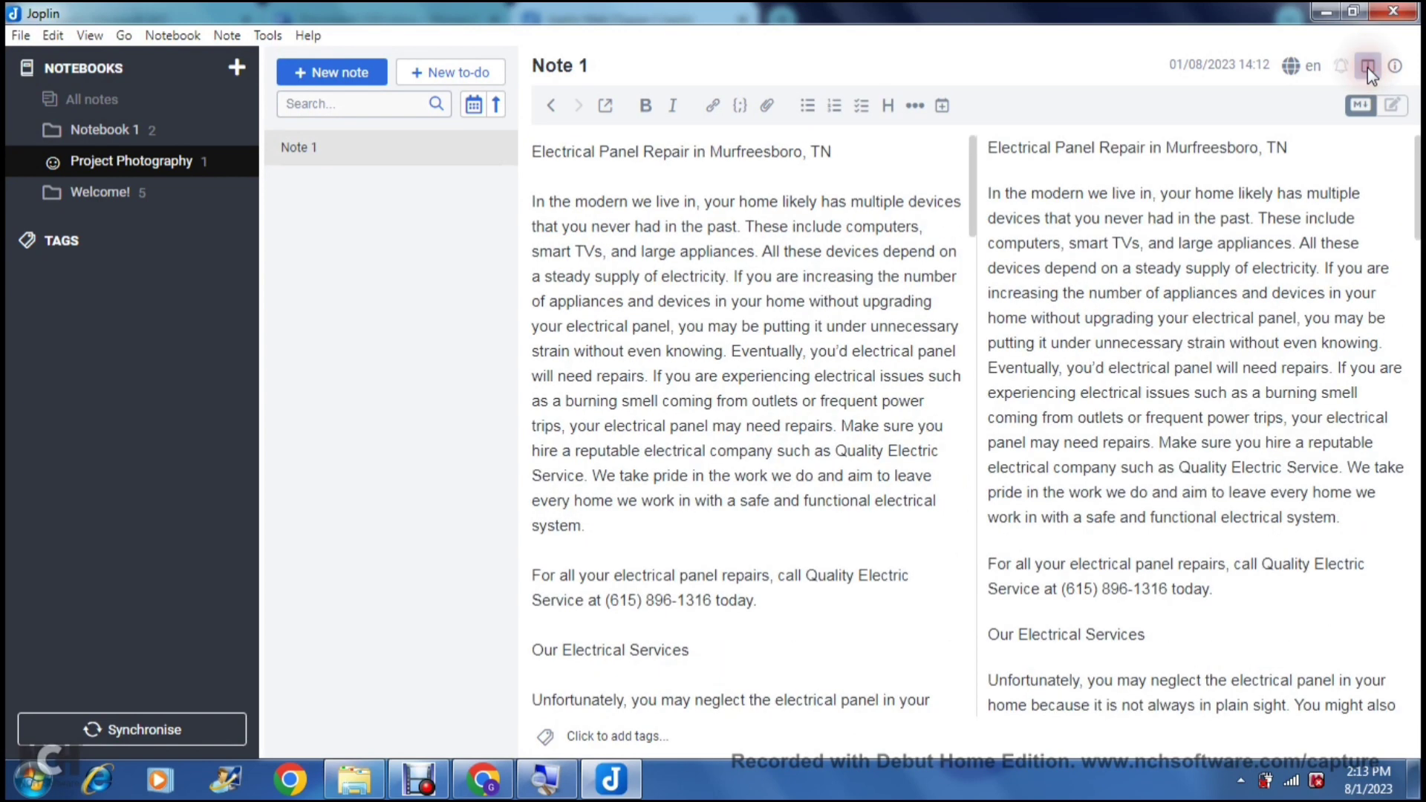
left_click(1367, 67)
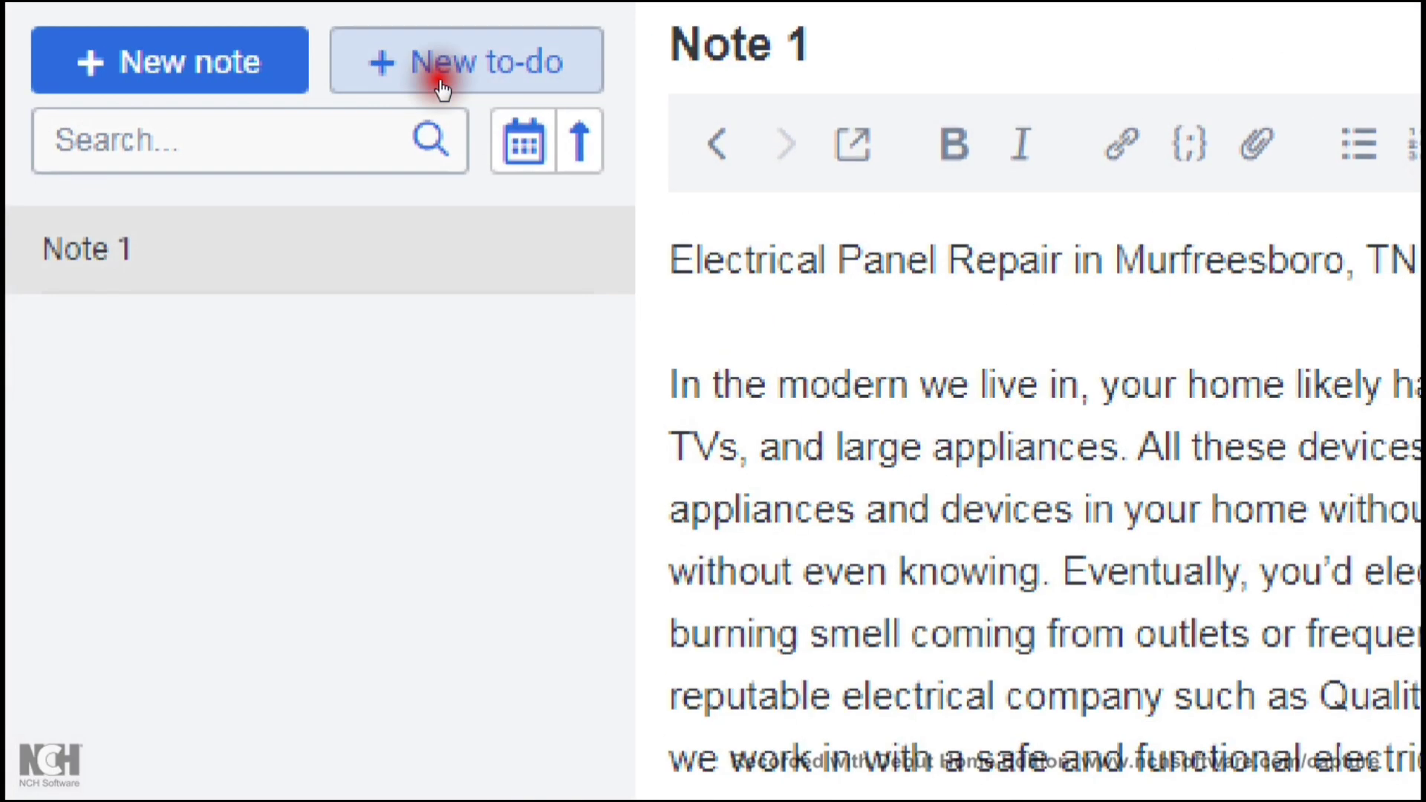
- Create a to-do titled "List 1" in Project Photography and enter "Tasks 1" in its body
left_click(442, 89)
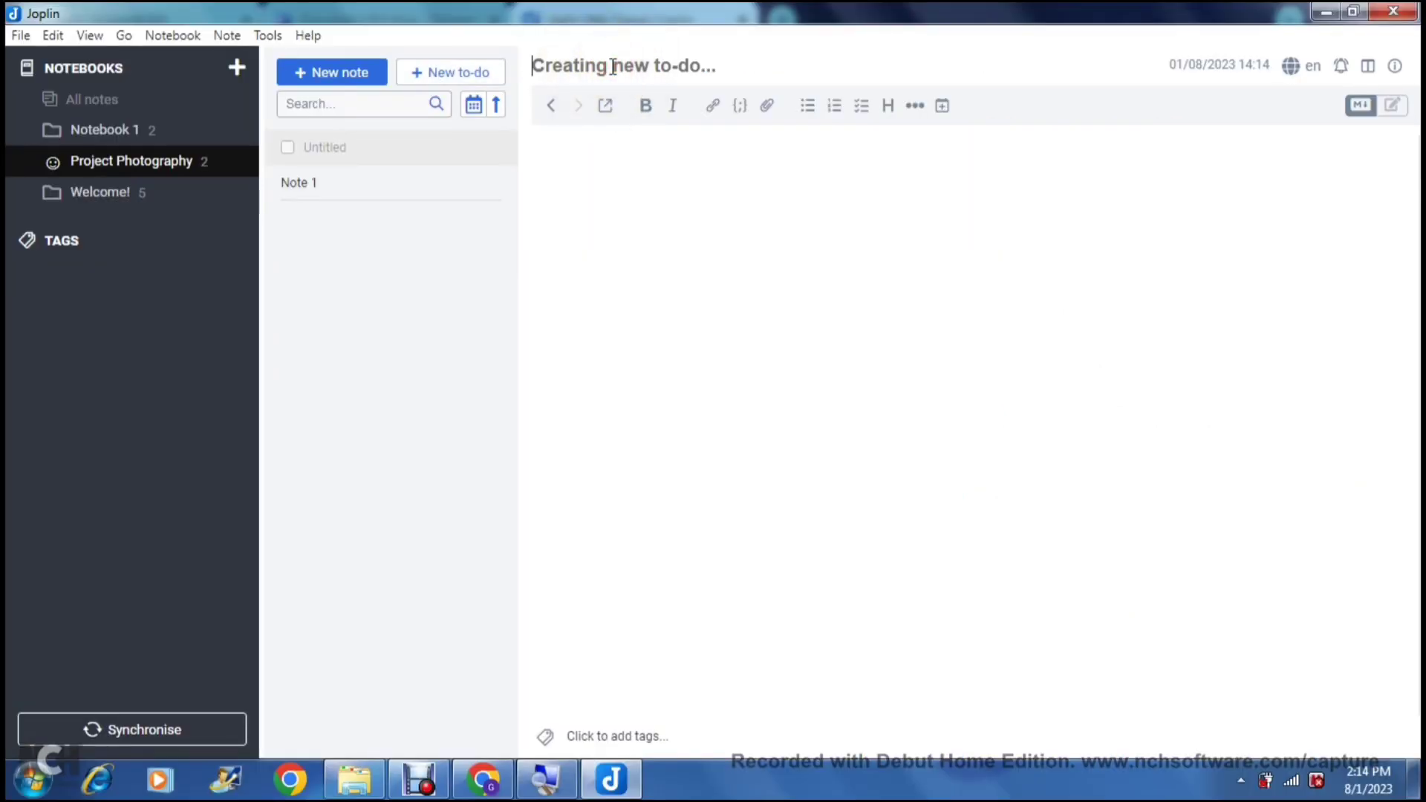
type("Lis")
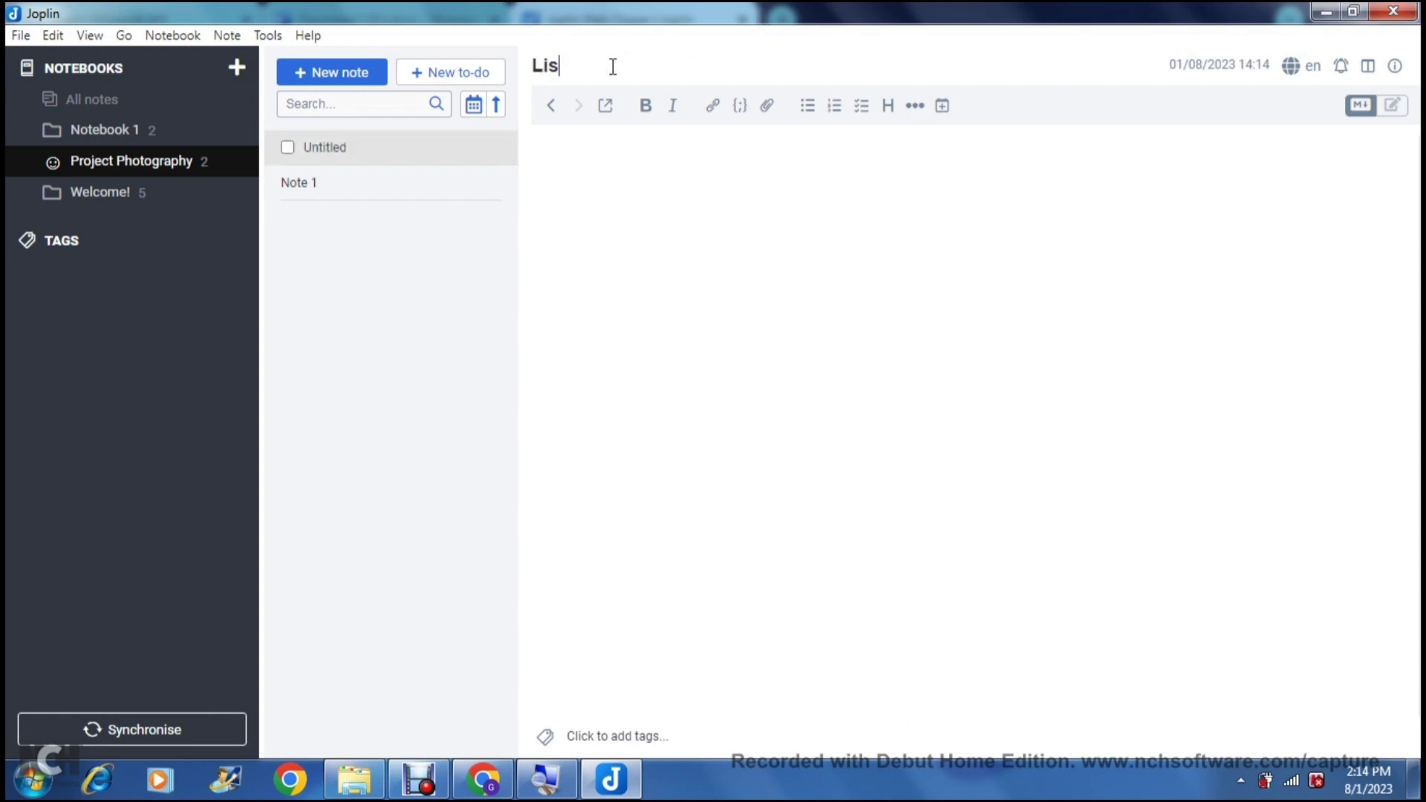
type("t 1")
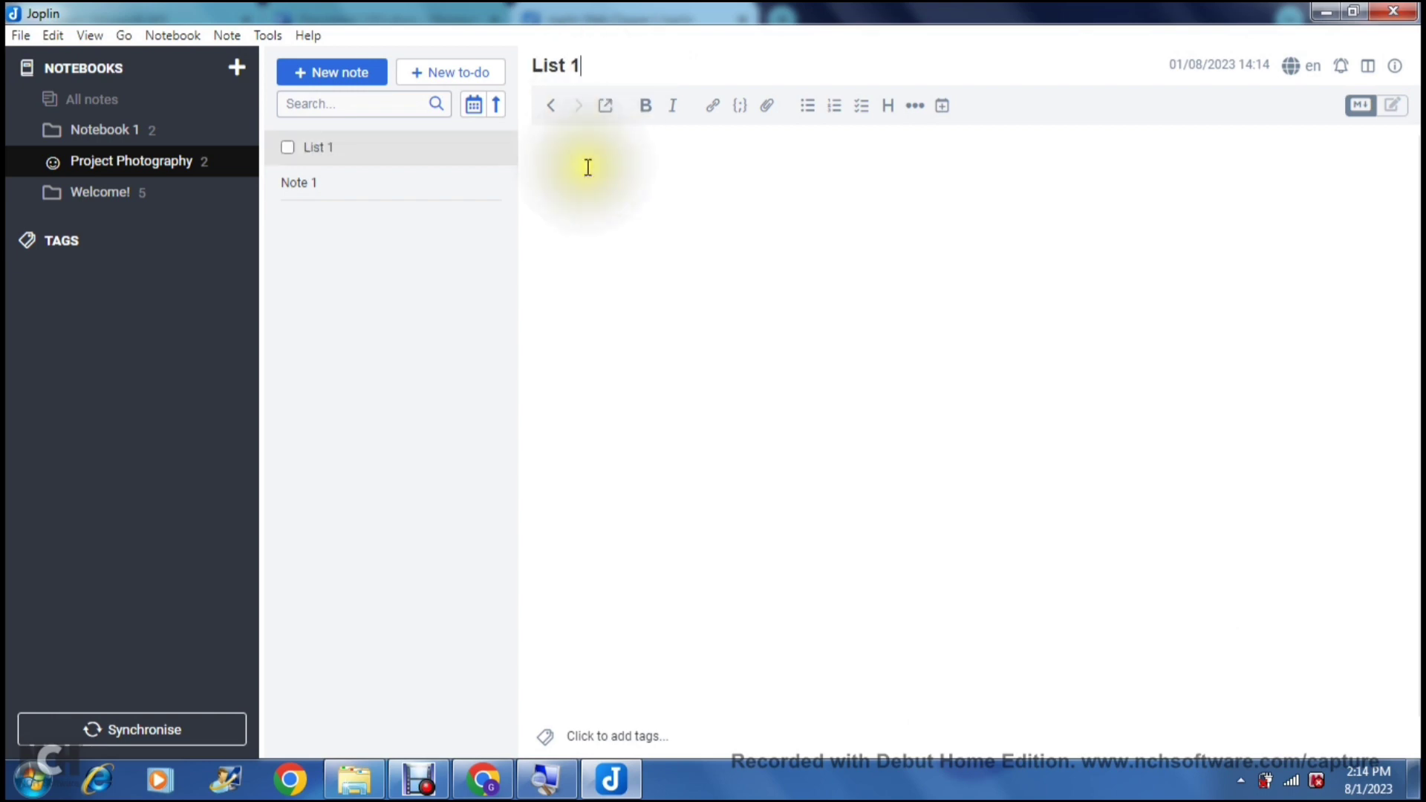
left_click(588, 167)
type("Taske")
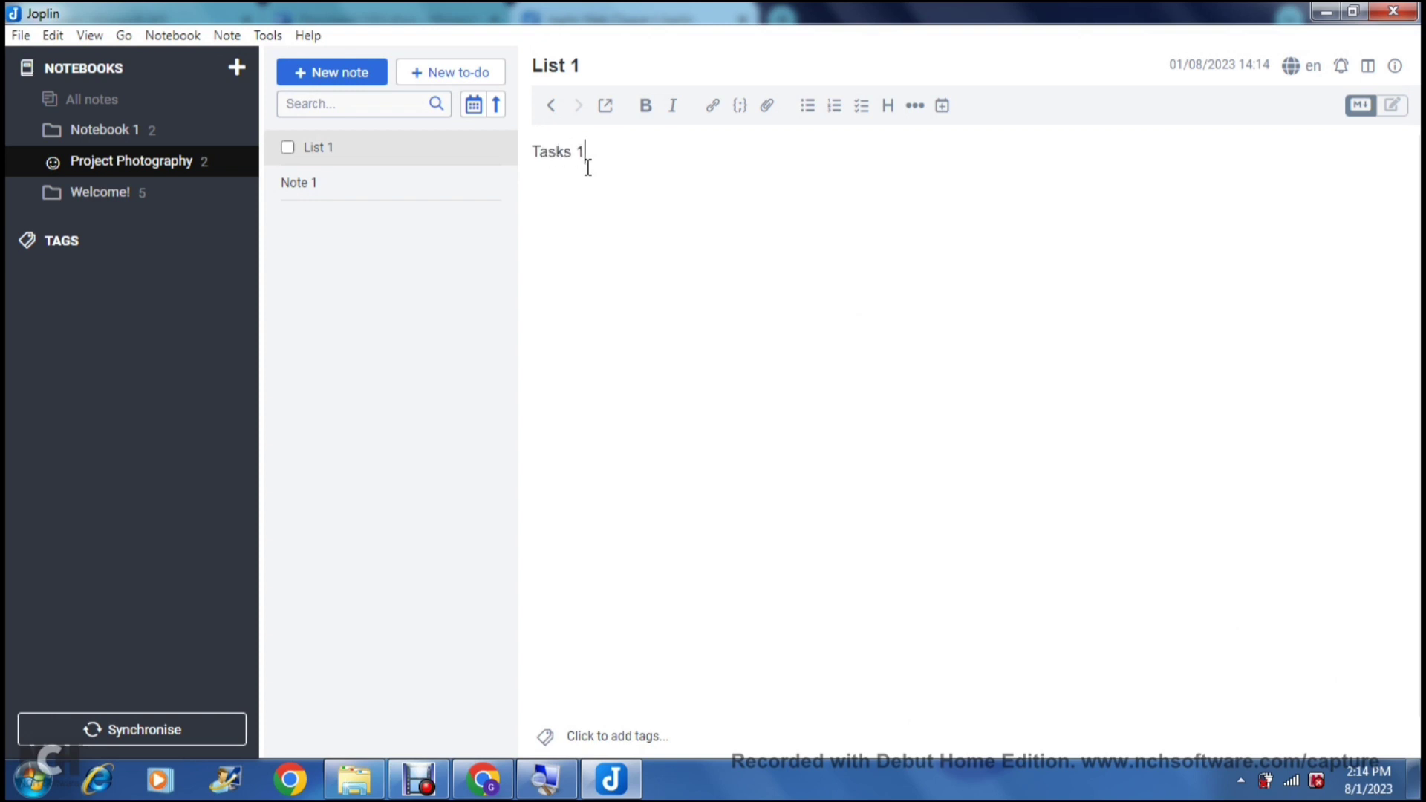
- Add "Task 2" on a new line in List 1's body and correct the first line to read "Task 1"
type(" 1")
key("Return")
type("Task 2")
left_click(572, 152)
key("BackSpace")
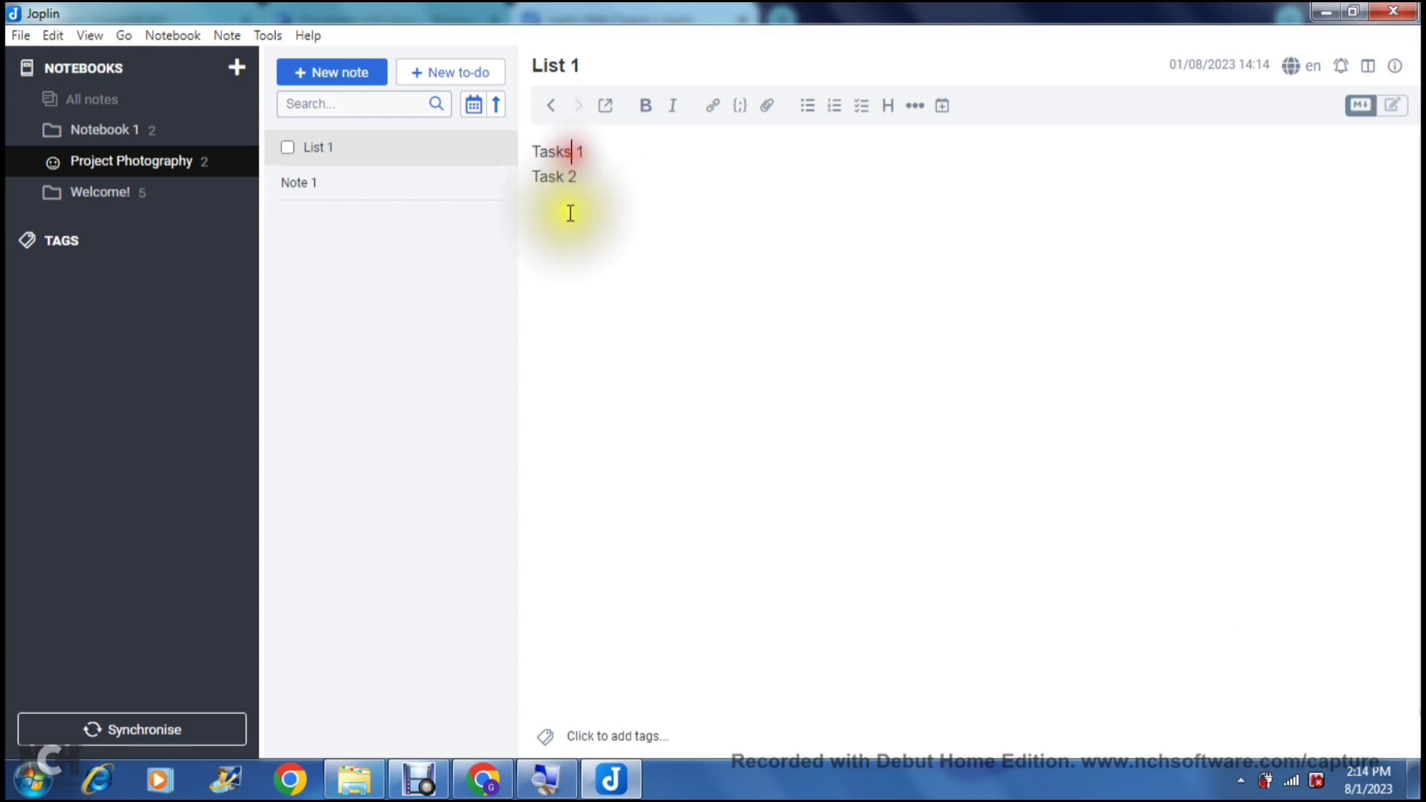
left_click(621, 152)
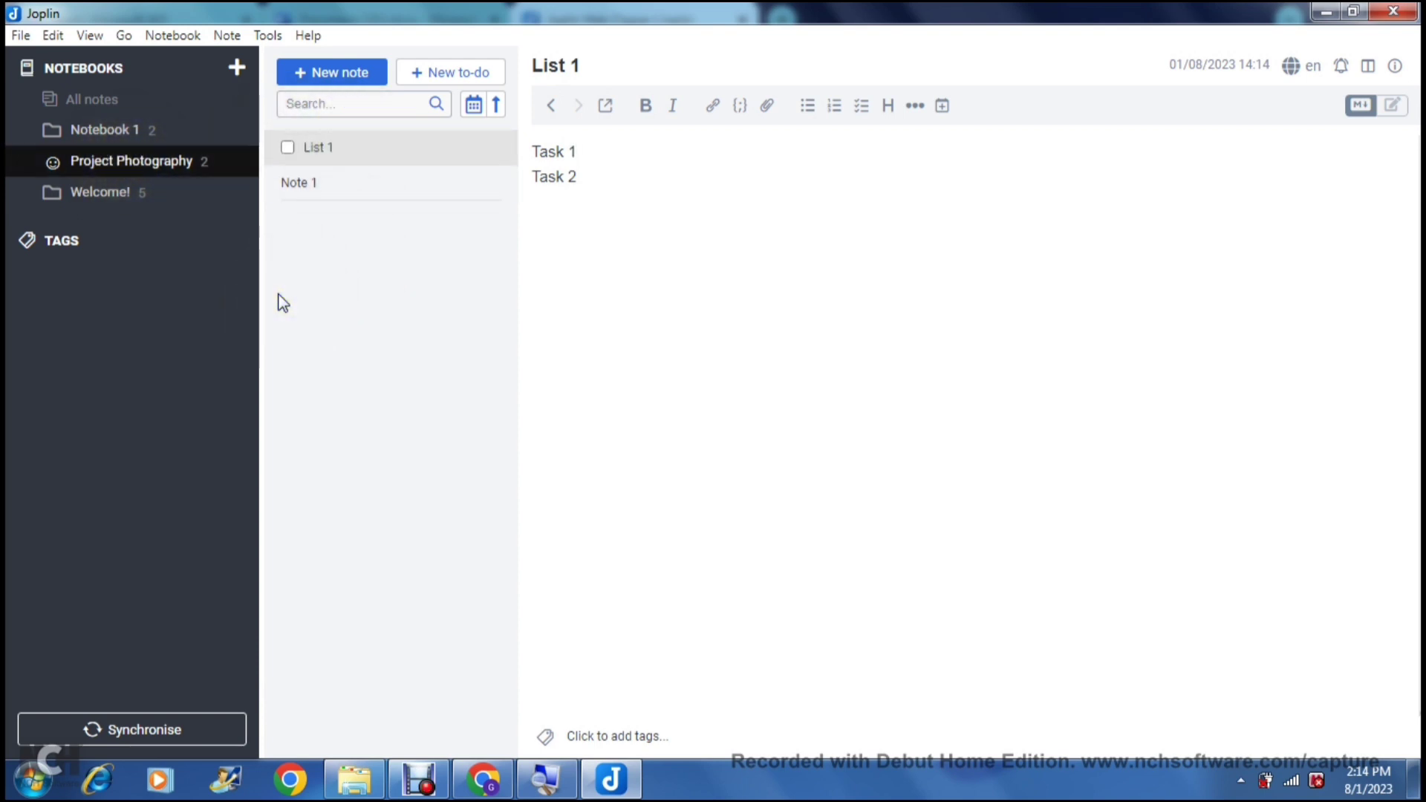
- Review the available synchronisation providers, Joplin Cloud, Dropbox and OneDrive, and close the selection without choosing one
left_click(80, 250)
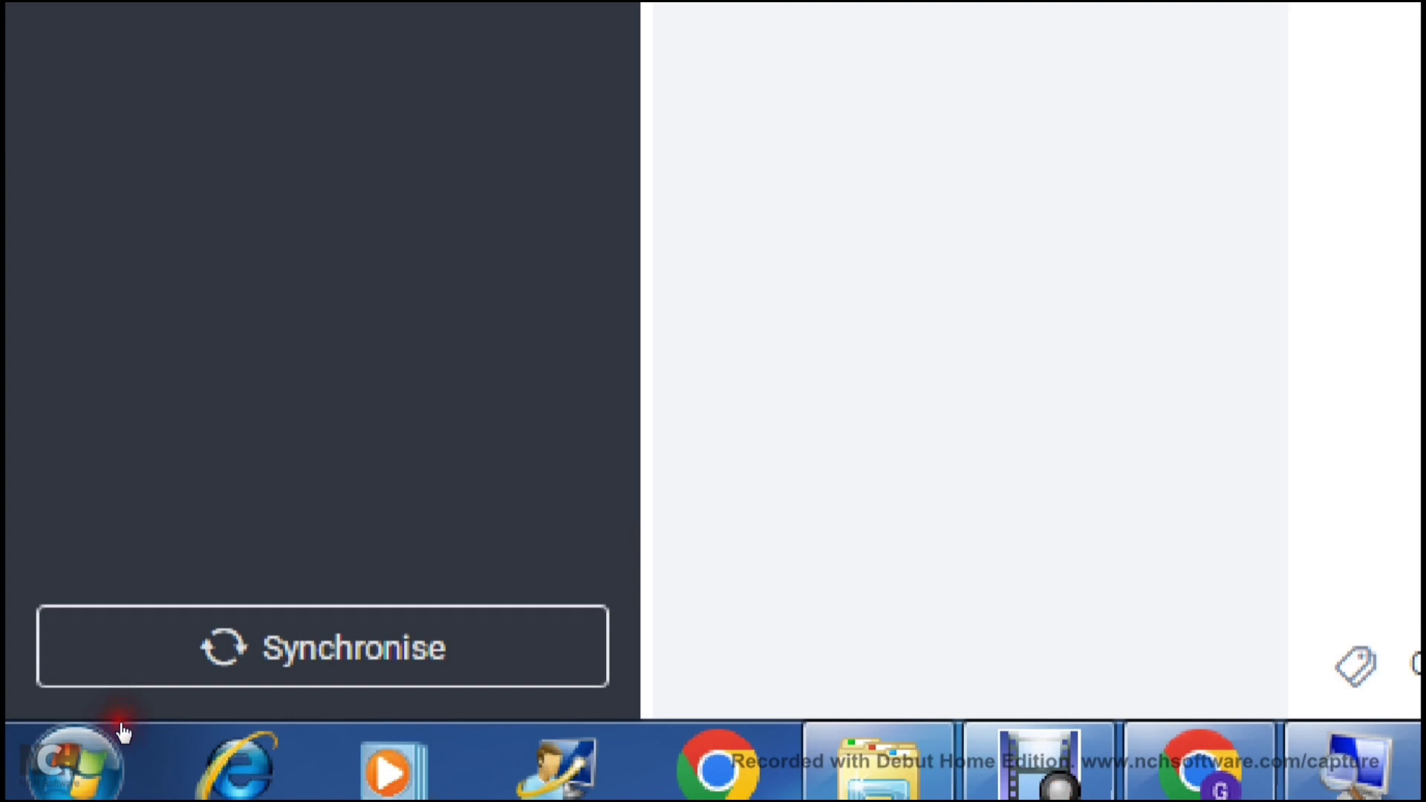
left_click(297, 652)
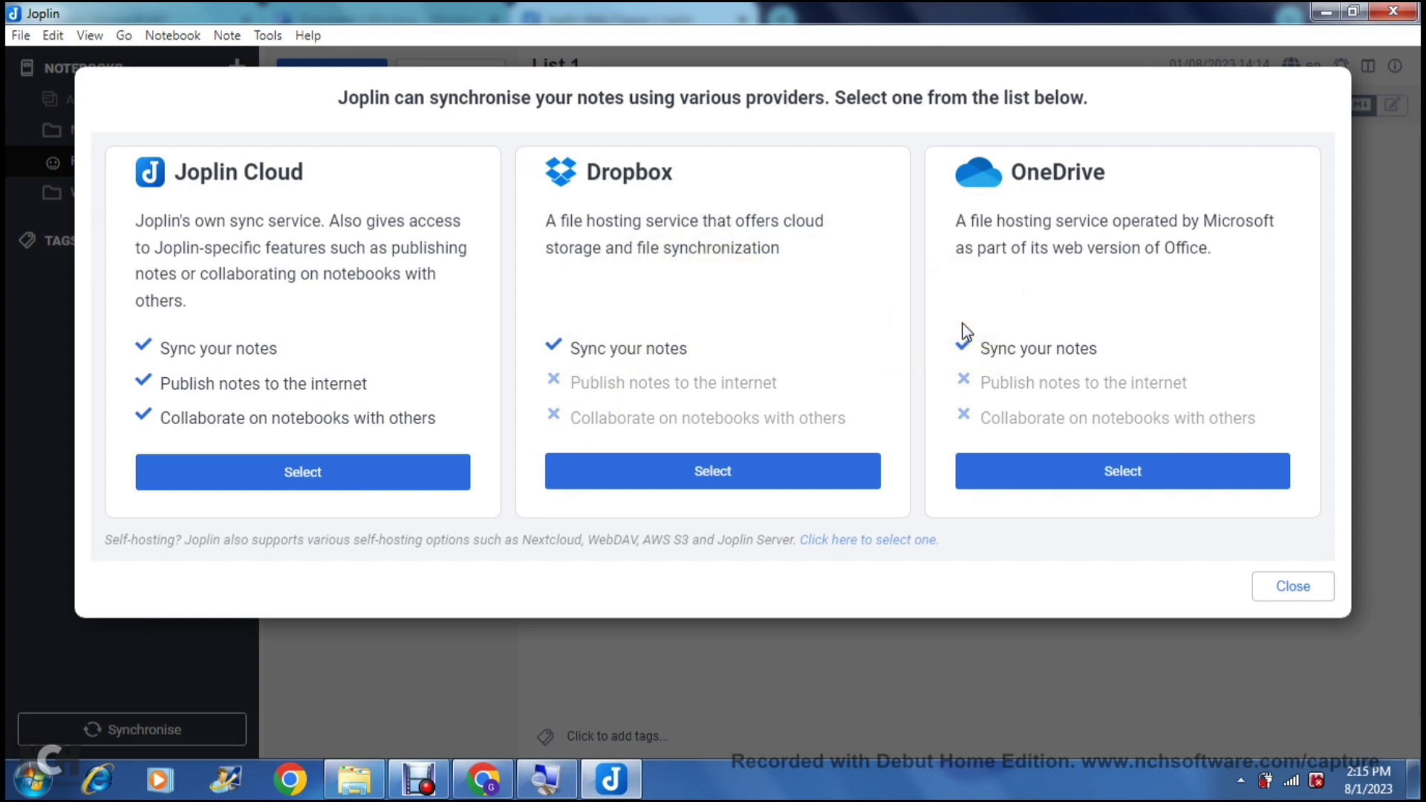
left_click(1269, 591)
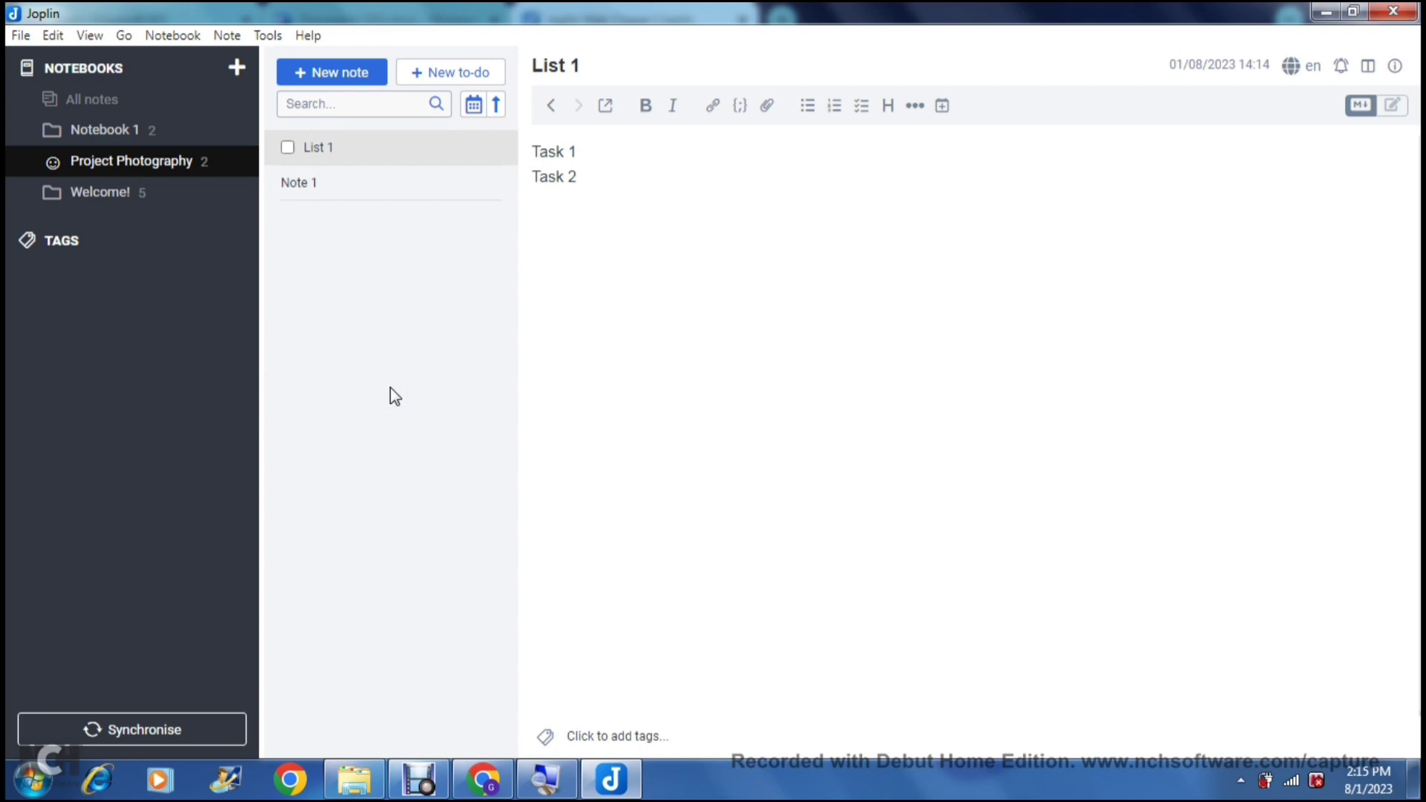
left_click(390, 387)
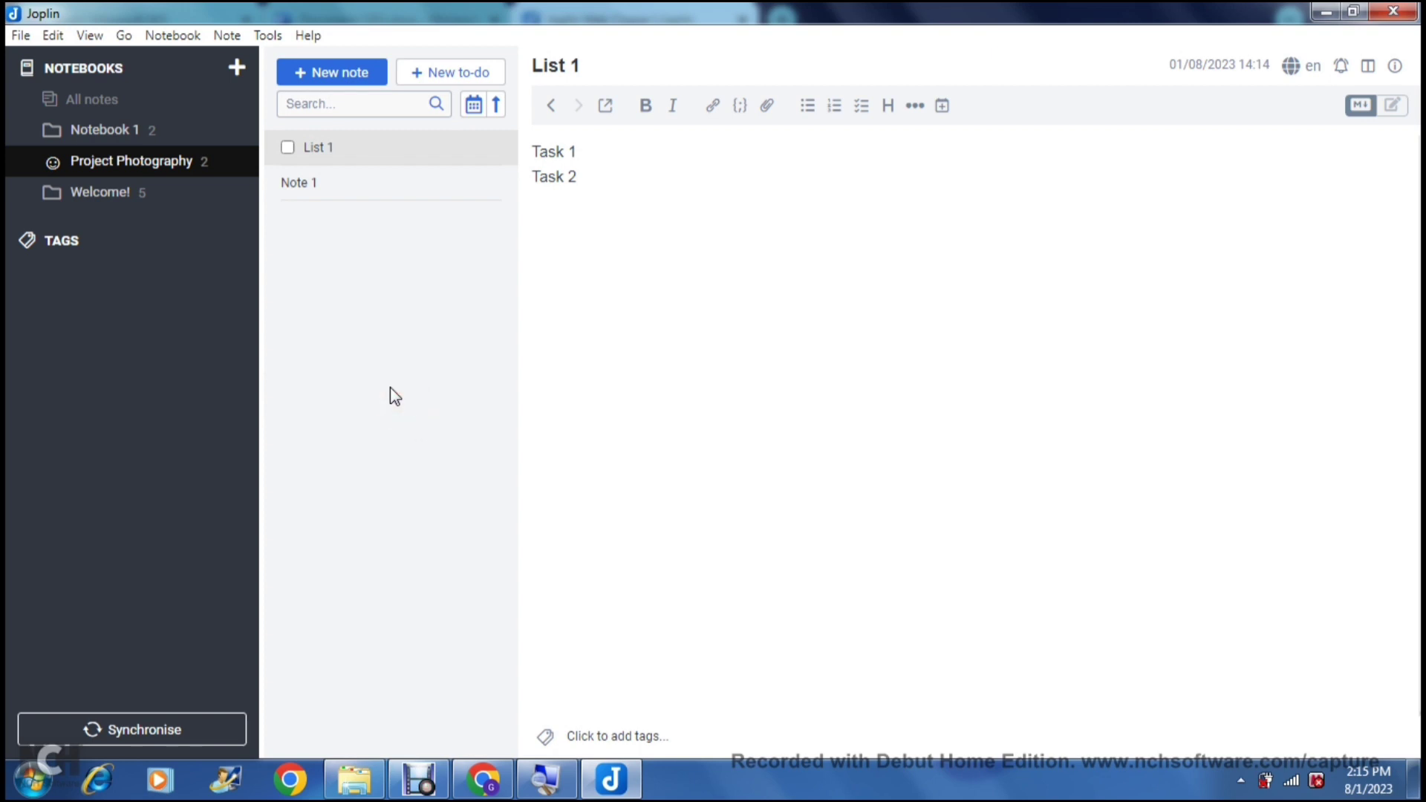